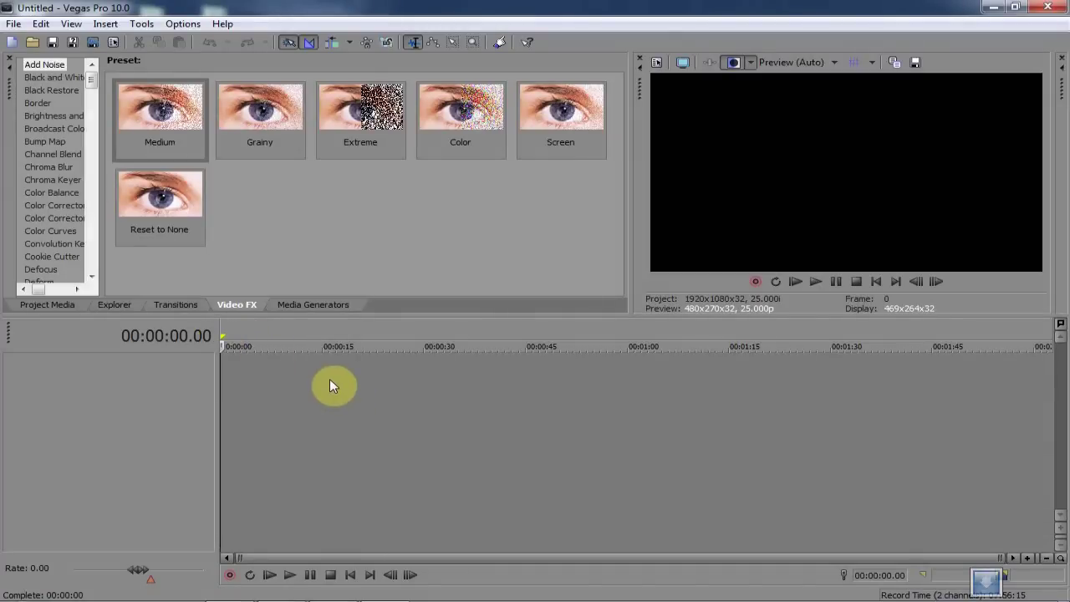
Show the Media Generators presets with the Checkerboard tile patterns
click(305, 305)
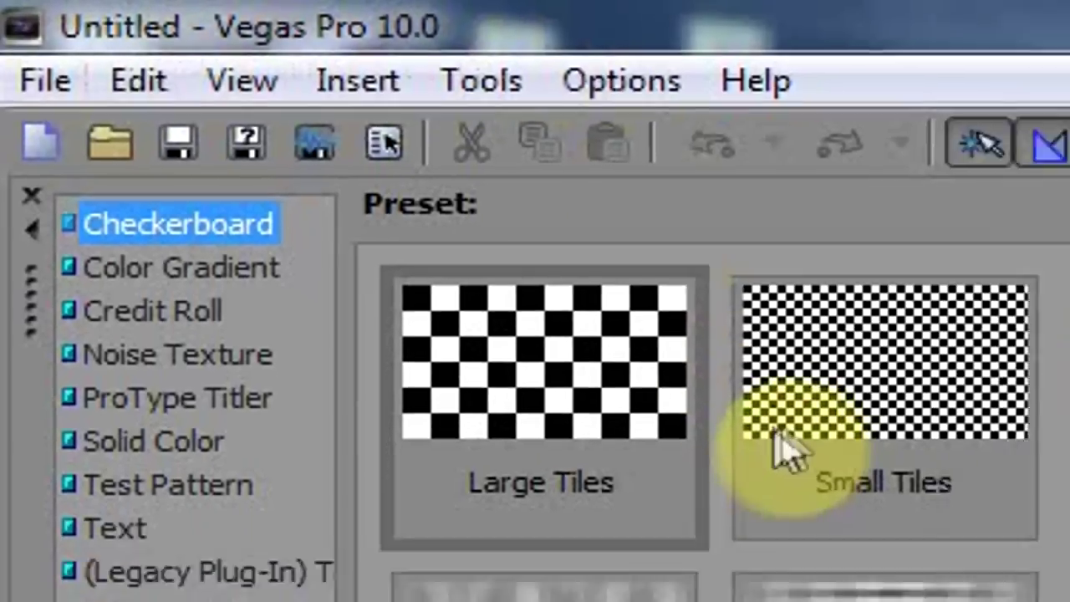
Place a Checkerboard 'Large Tiles' clip at the start of the timeline
click(844, 443)
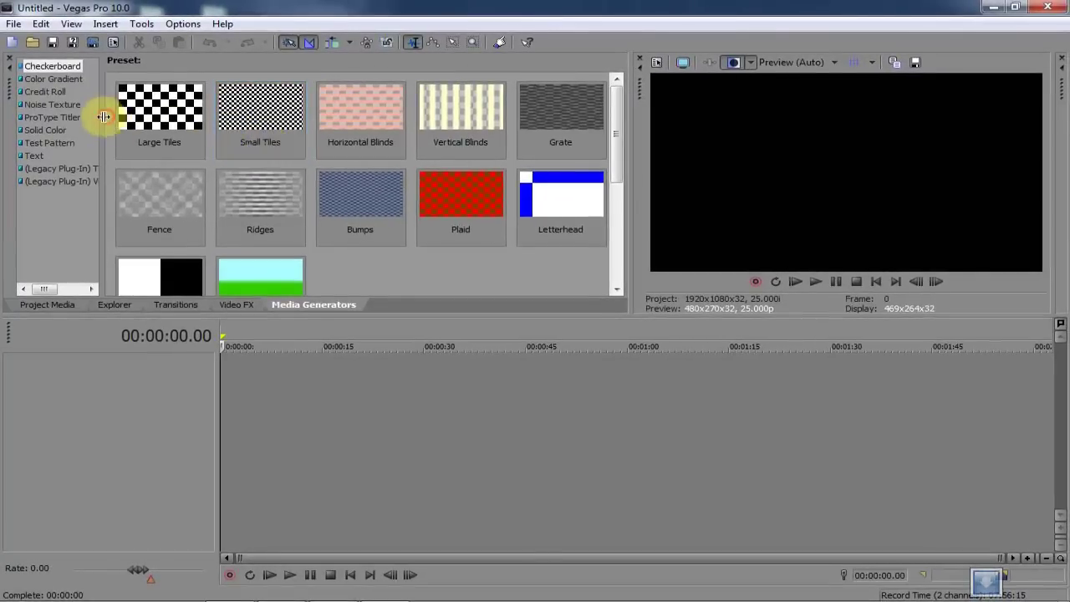
mouse_move(127, 117)
mouse_down()
mouse_move(207, 411)
mouse_move(241, 380)
mouse_up()
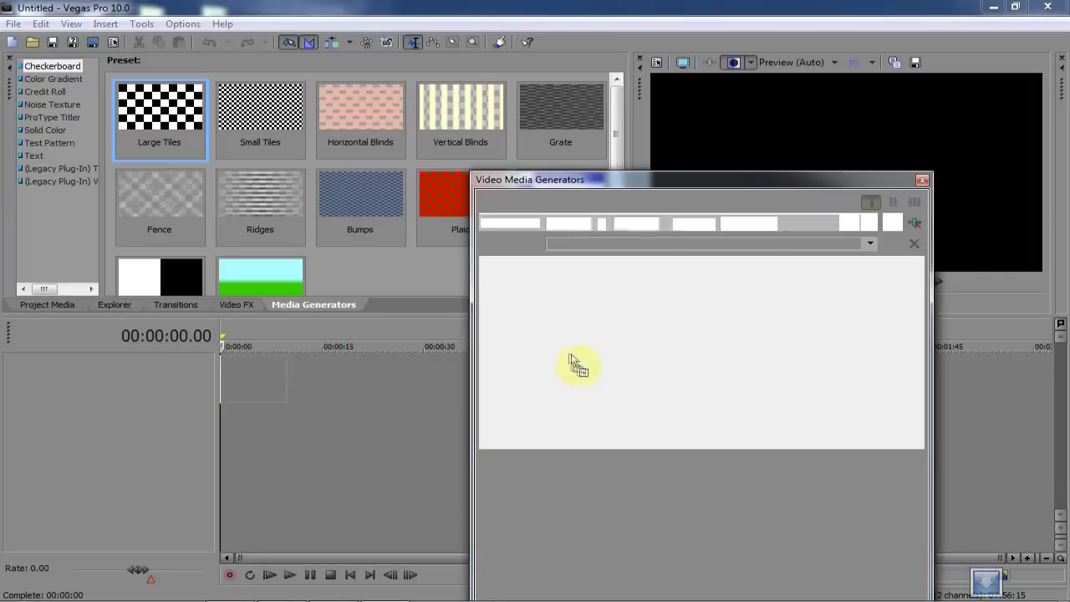
click(923, 181)
Set a loop region on the ruler spanning the checkerboard event
double_click(616, 437)
click(539, 434)
drag(292, 422, 176, 447)
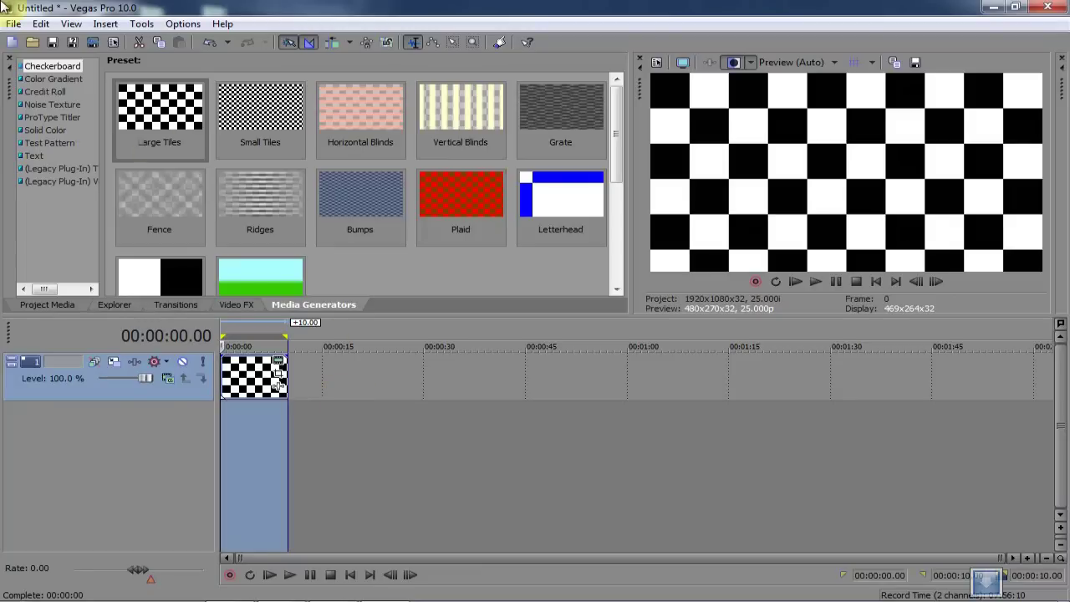
In Render As, choose MainConcept AVC/AAC (*.mp4) output with the Youtube HD template
click(95, 43)
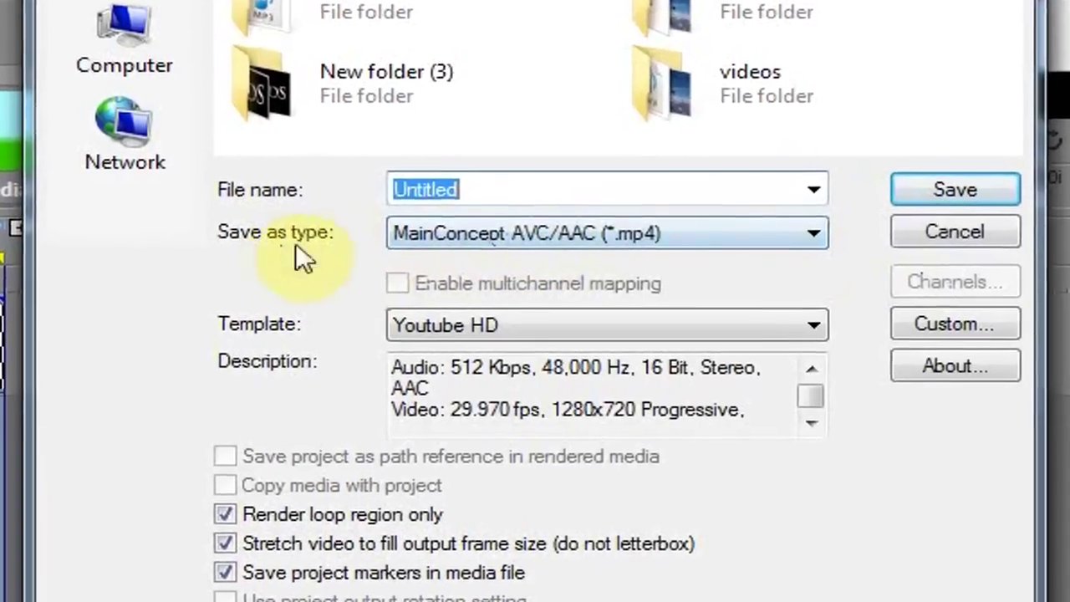
click(426, 233)
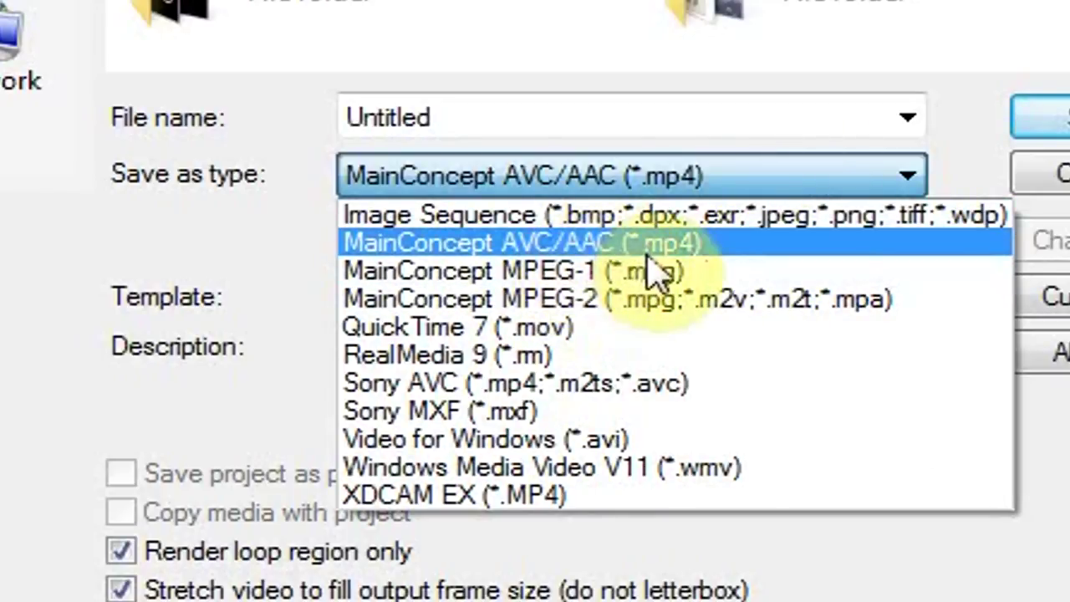
click(692, 247)
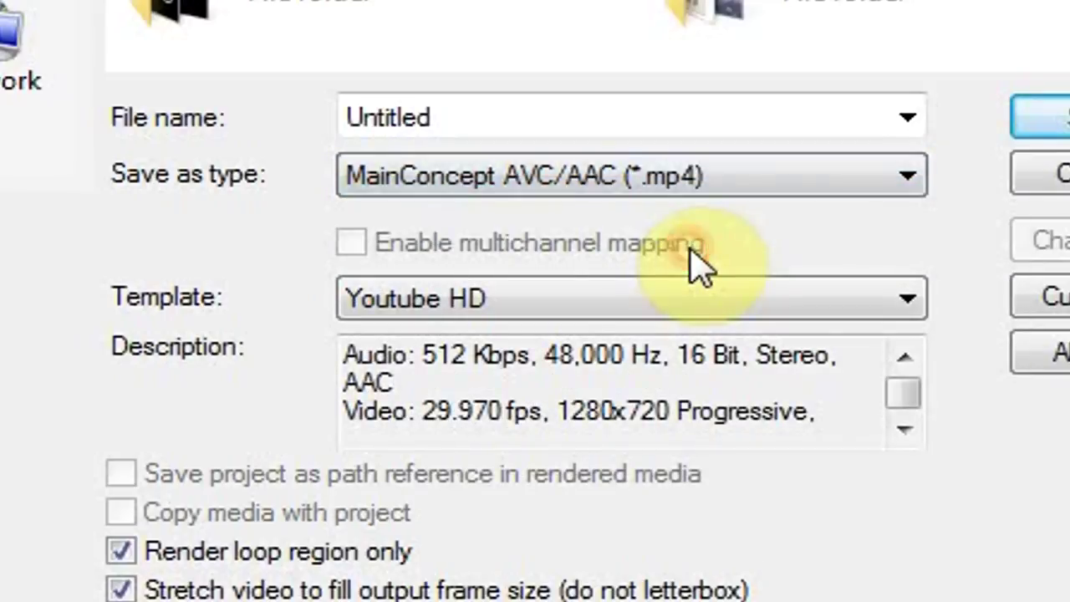
In Youtube HD custom settings, keep the custom frame size at 1280 by 720
click(952, 301)
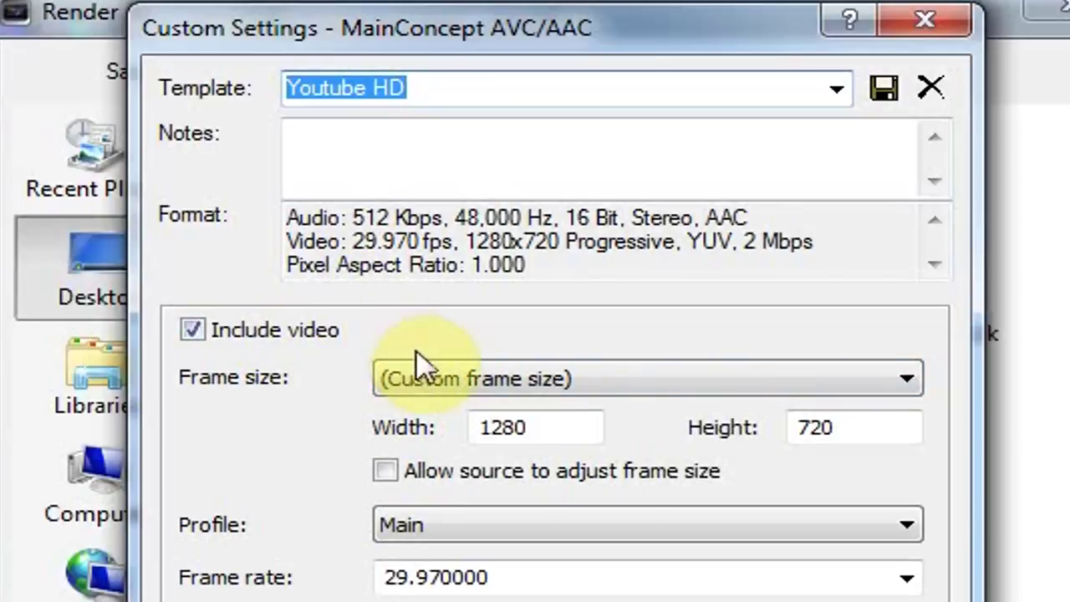
click(448, 382)
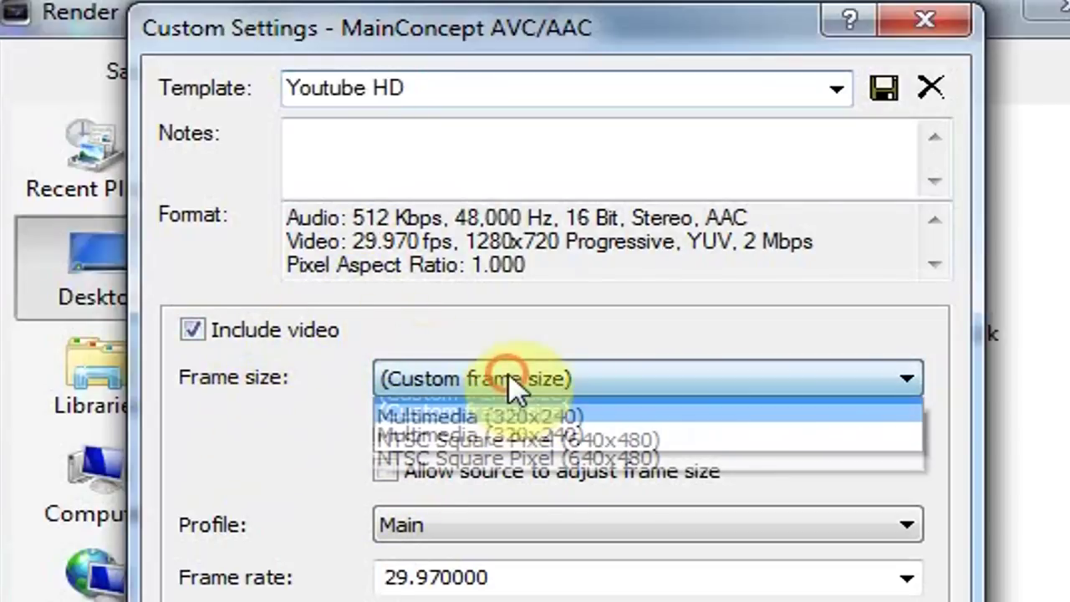
click(489, 409)
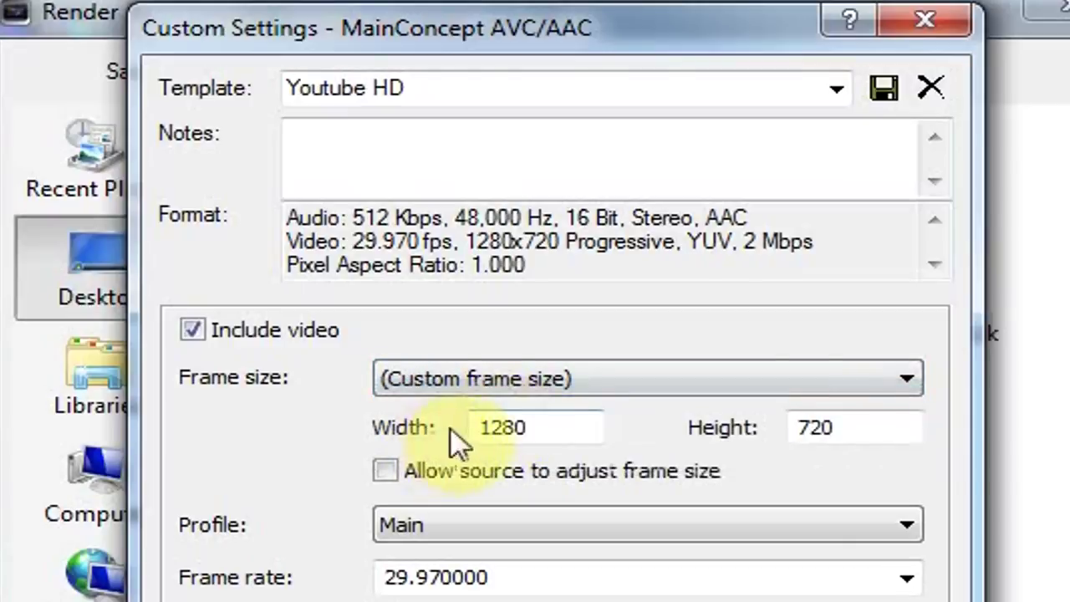
click(587, 411)
drag(535, 422, 459, 429)
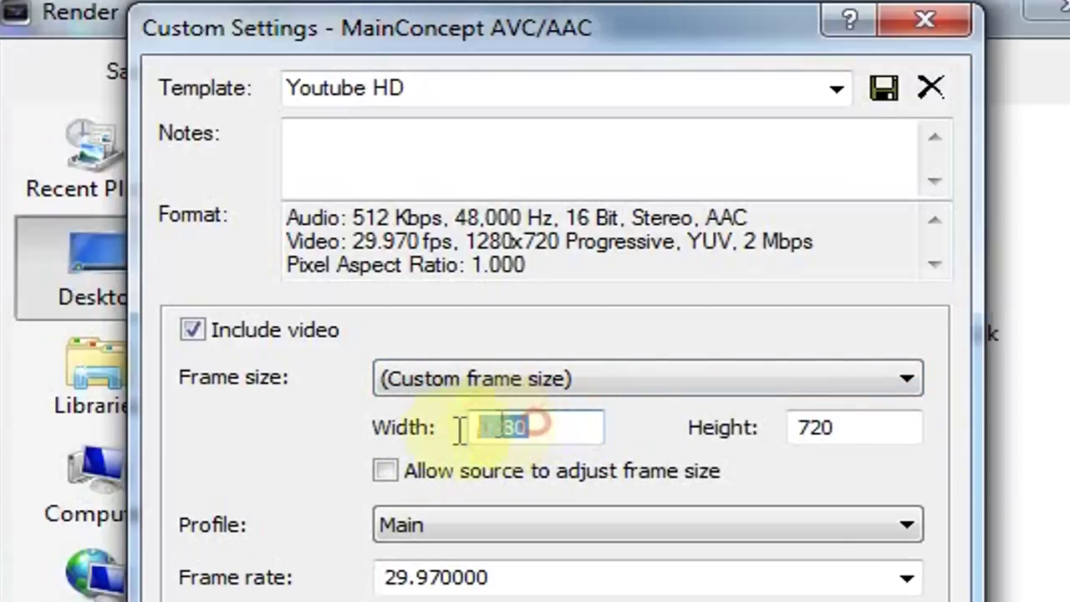
drag(874, 429, 792, 431)
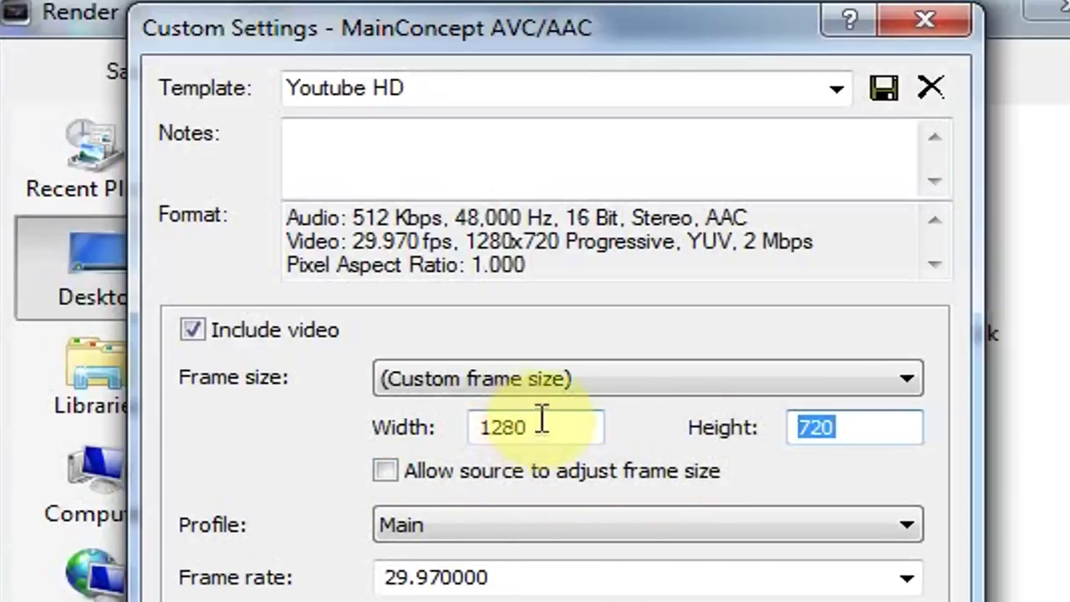
click(773, 455)
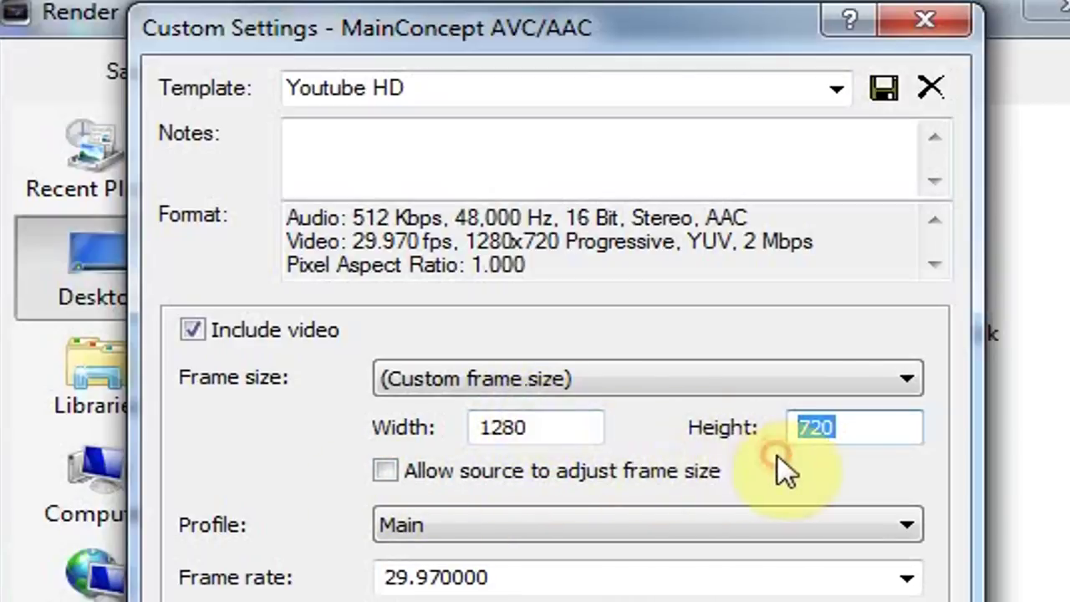
click(852, 427)
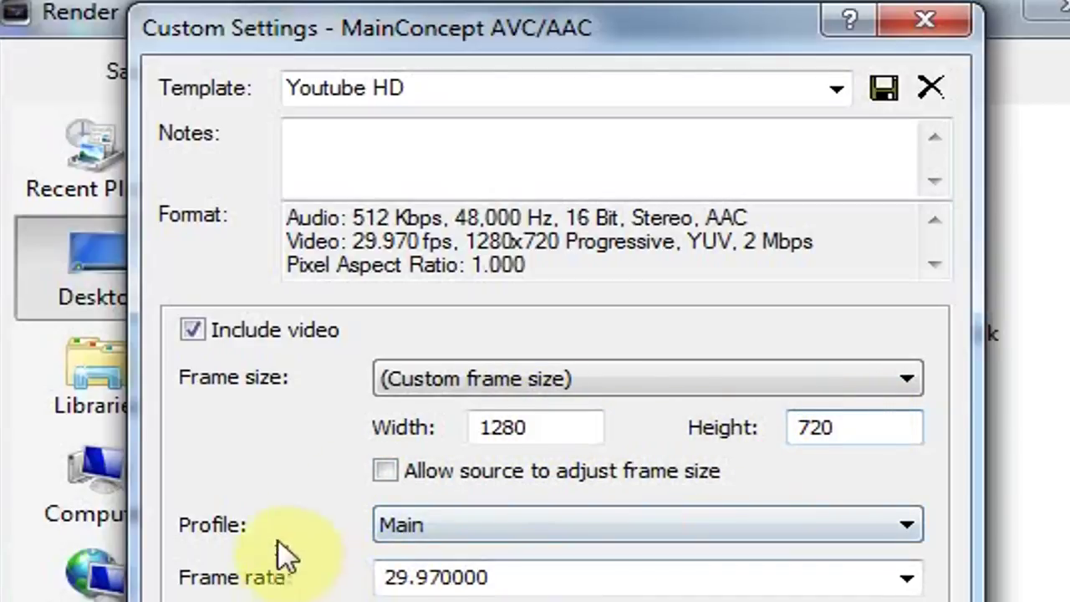
click(506, 527)
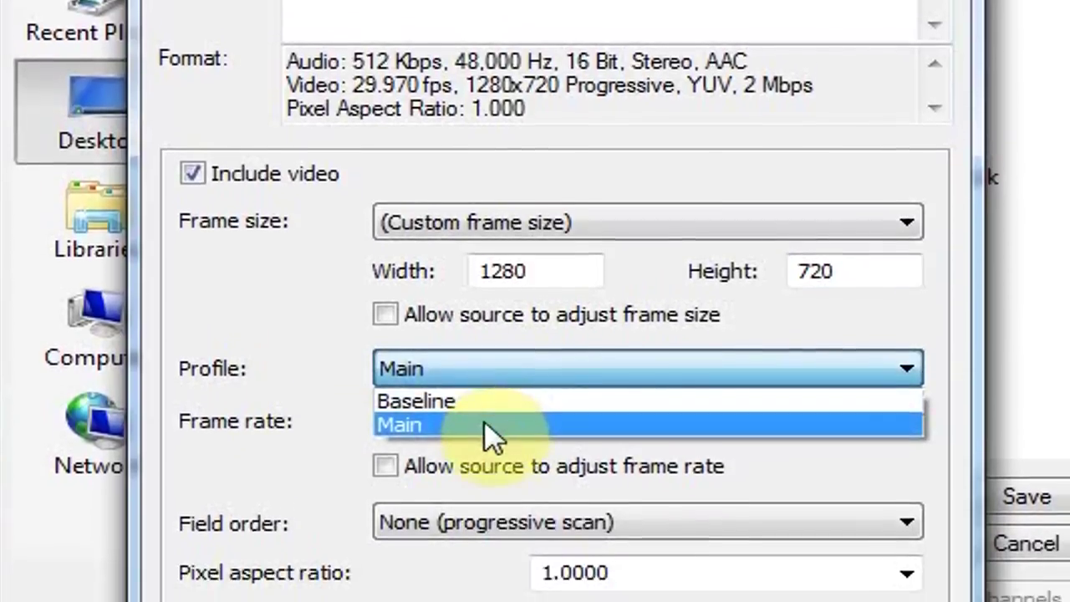
click(491, 461)
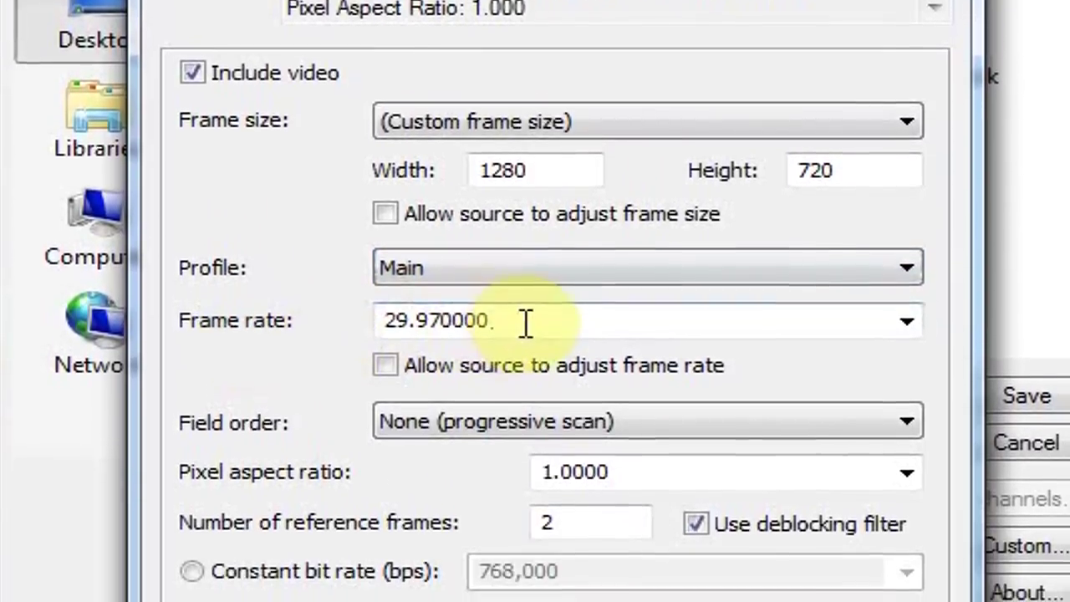
double_click(520, 344)
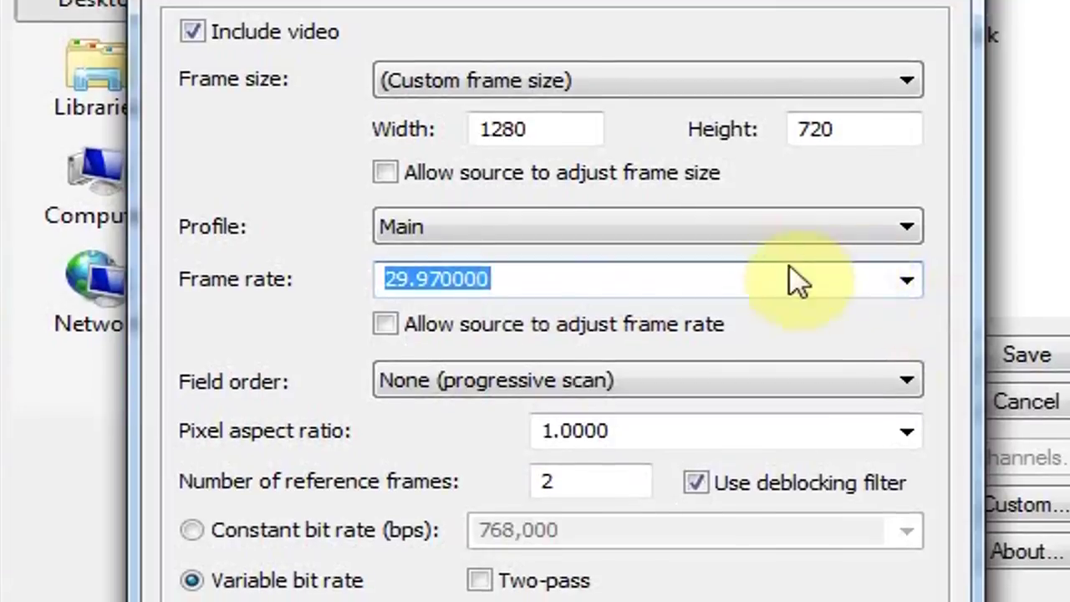
click(906, 280)
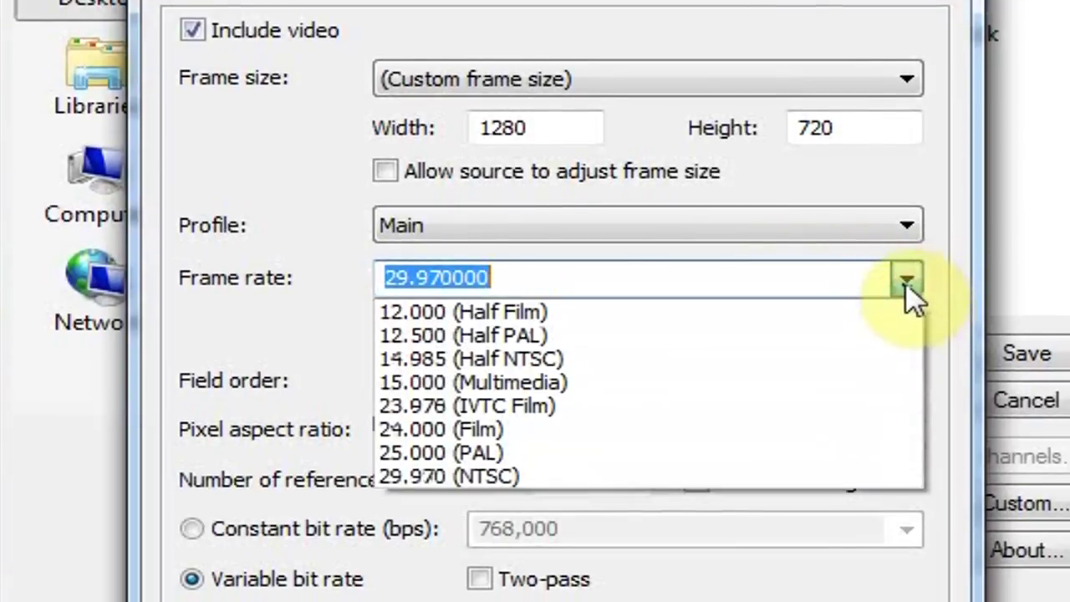
click(710, 476)
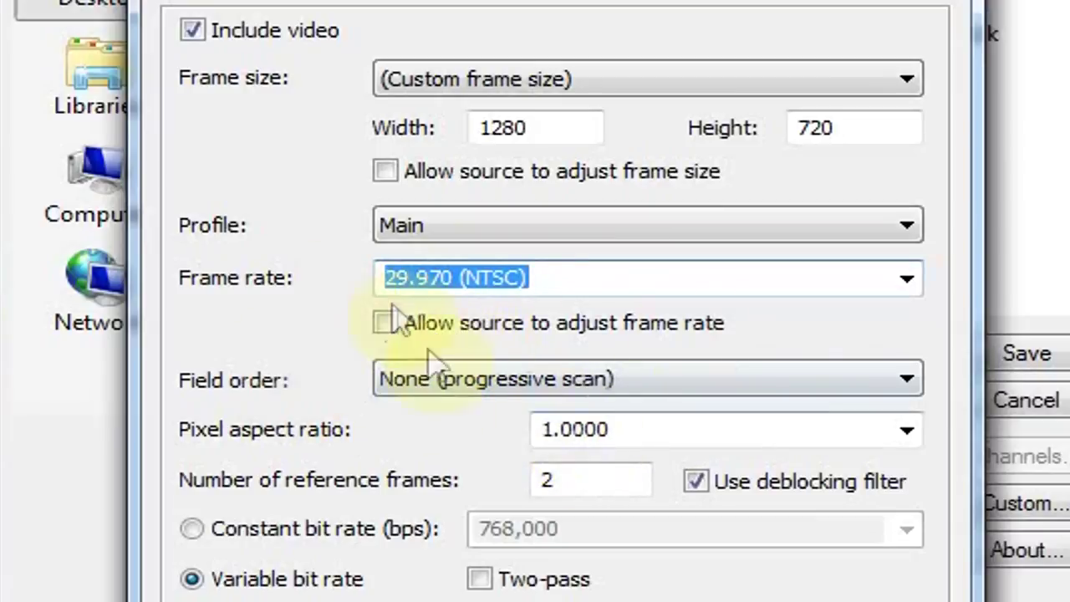
click(389, 379)
click(399, 410)
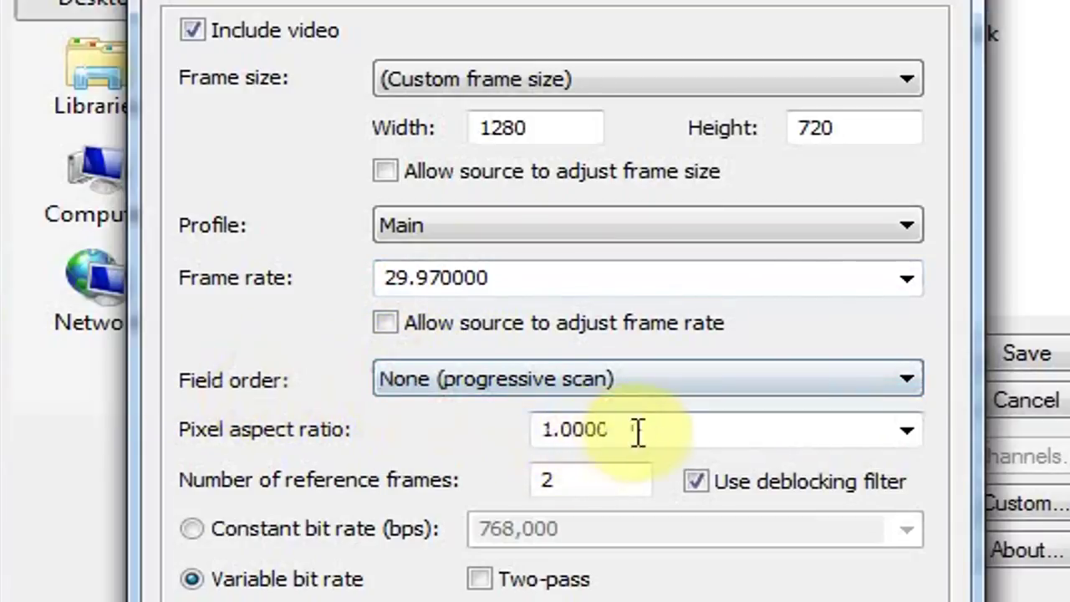
double_click(767, 434)
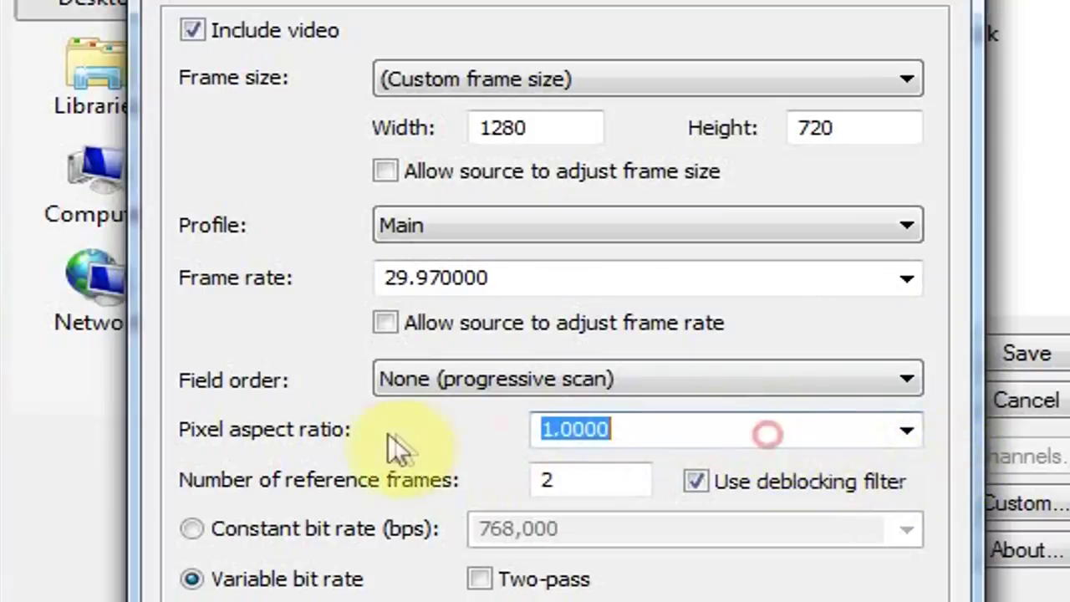
click(908, 431)
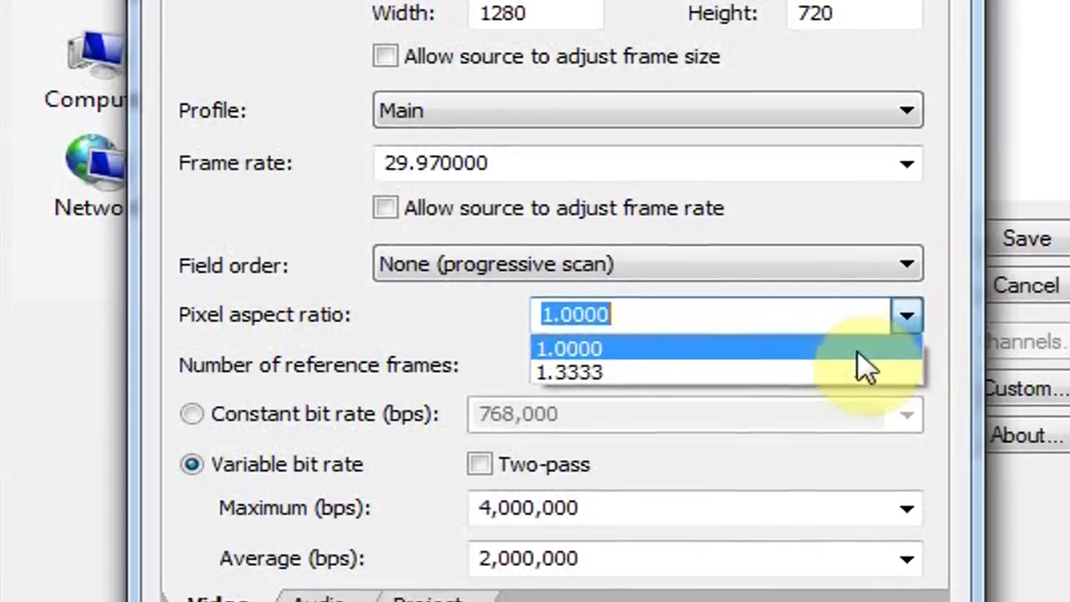
click(858, 351)
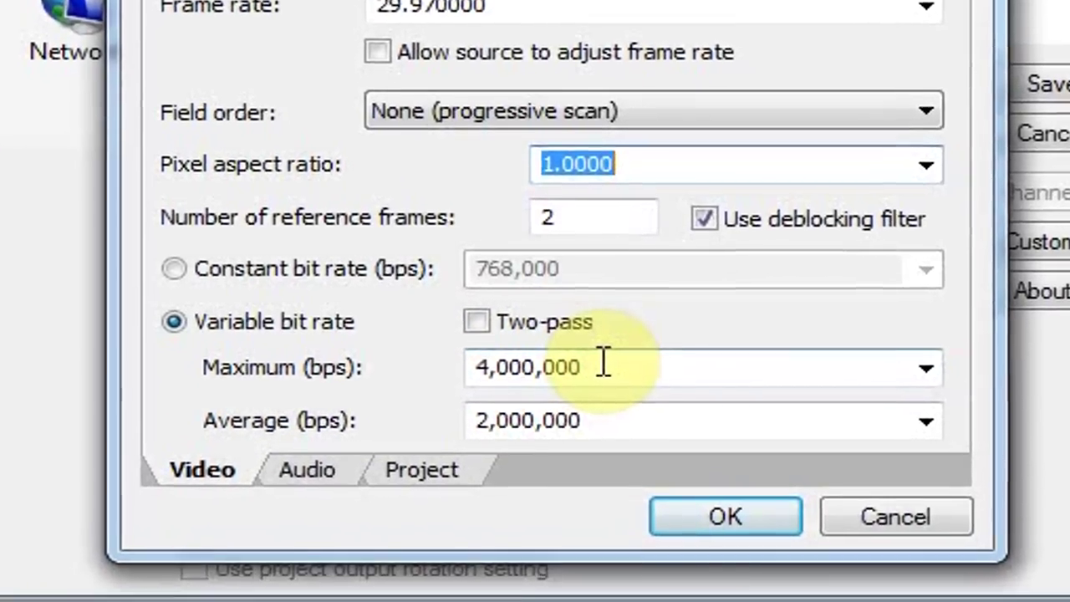
double_click(595, 407)
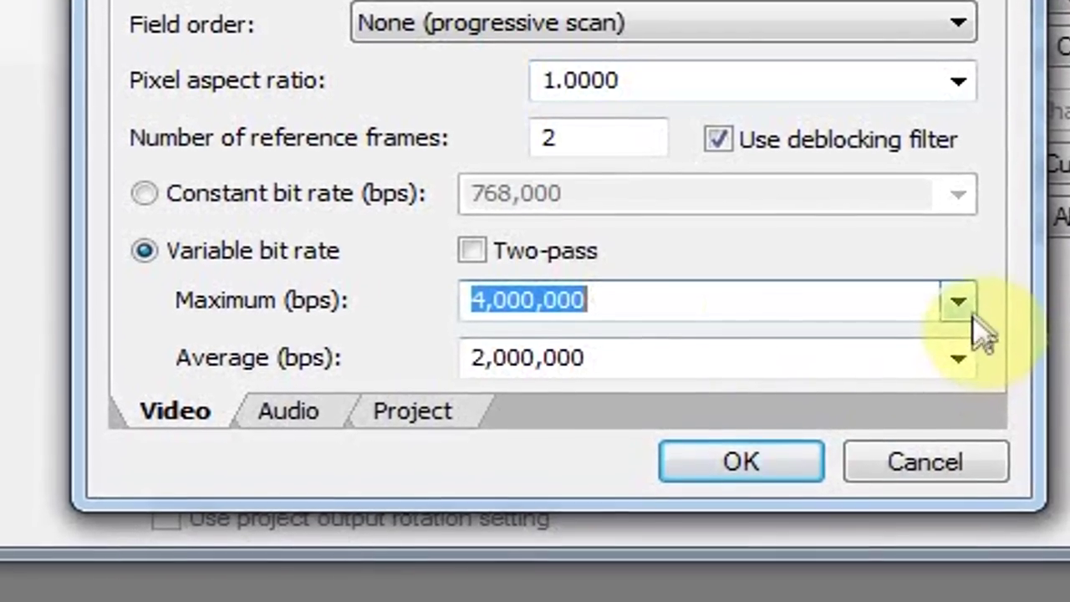
Use variable video bit rate: 4,000,000 maximum and 2,000,000 average
click(949, 323)
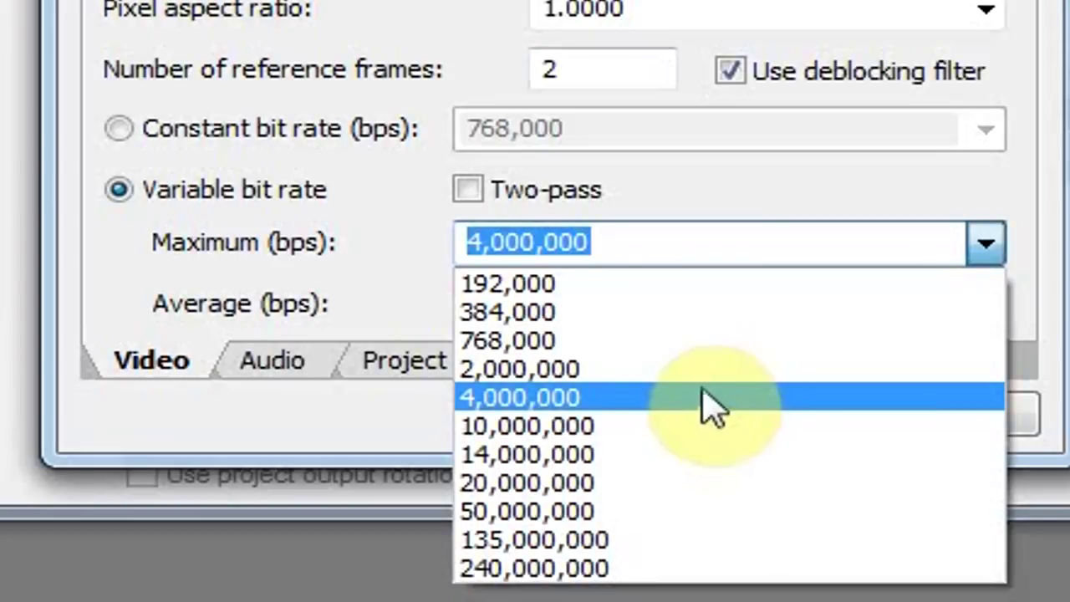
click(703, 394)
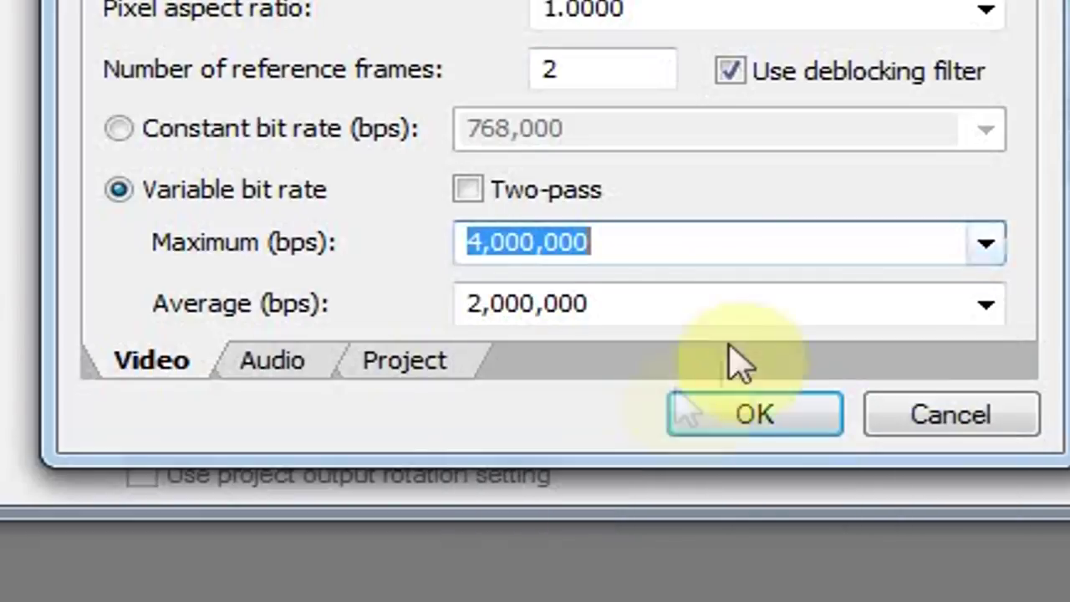
click(983, 304)
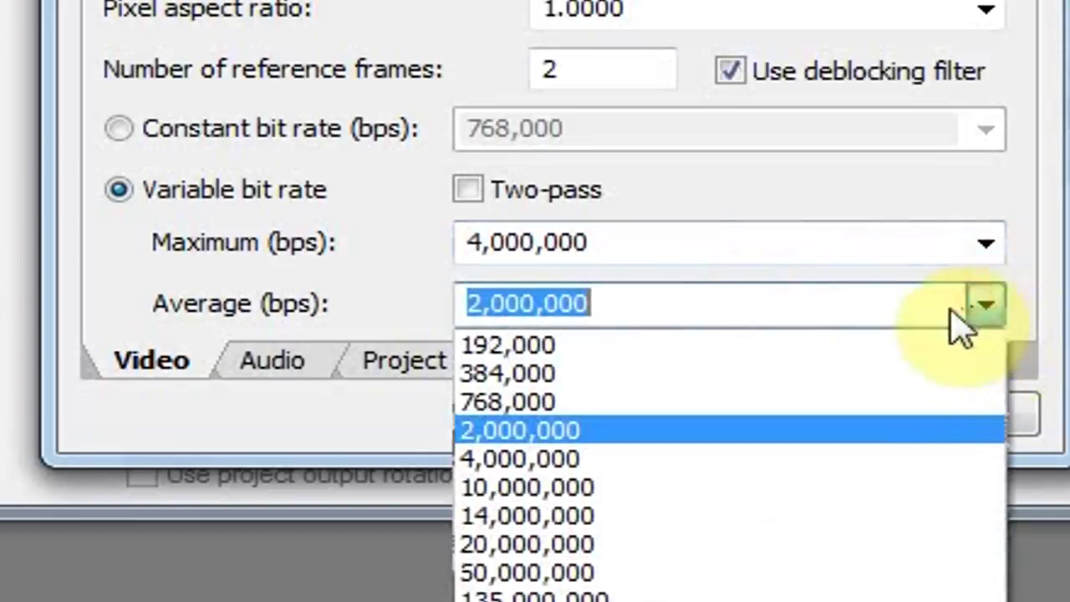
click(887, 418)
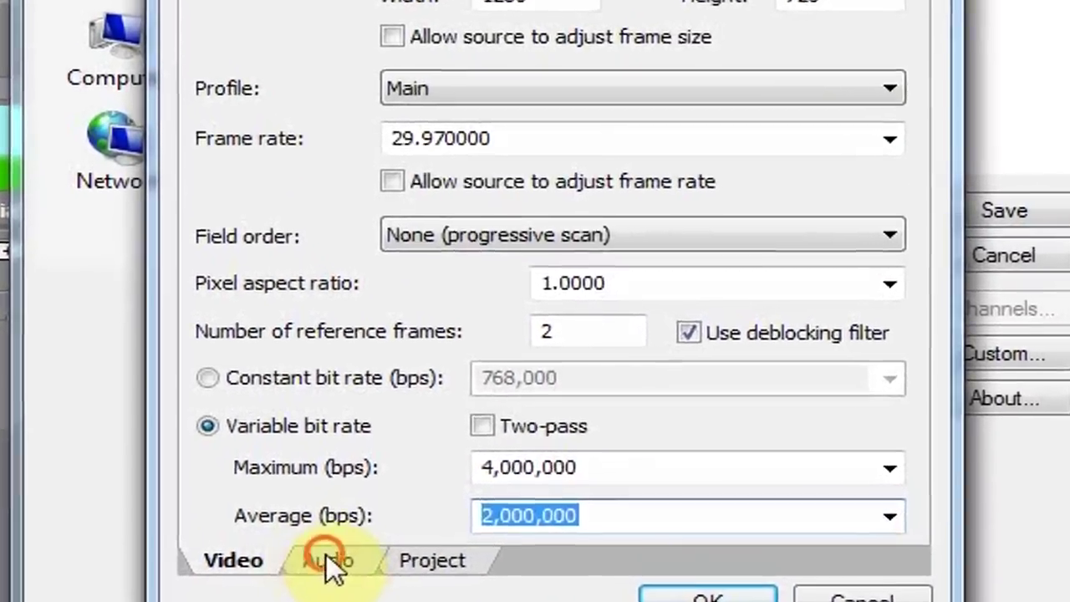
click(274, 361)
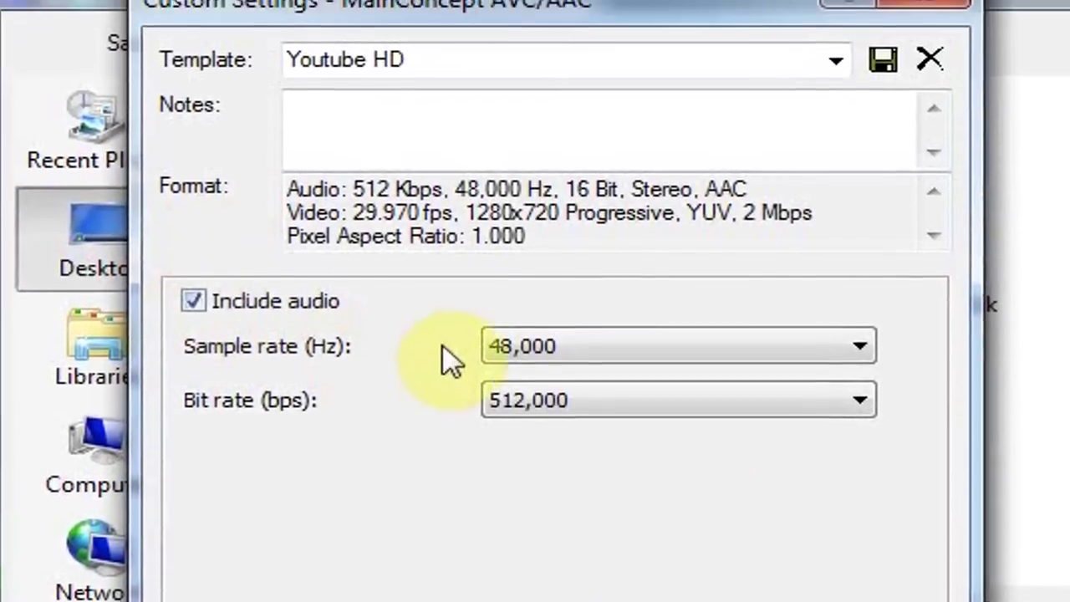
Keep the template's audio at 48,000 Hz sample rate and 512,000 bps bit rate
click(512, 347)
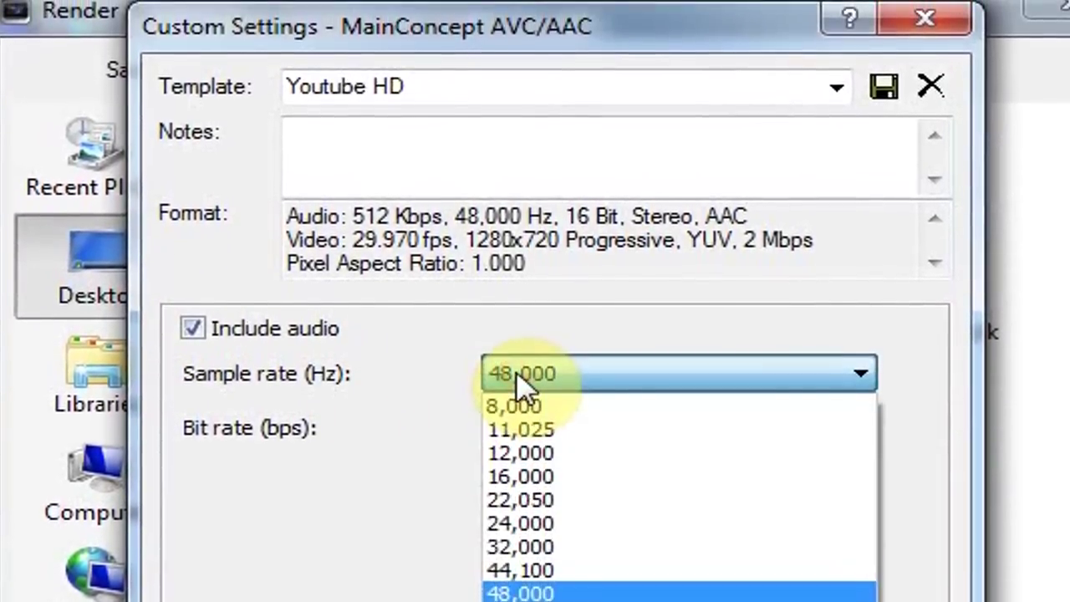
click(518, 355)
click(514, 400)
click(516, 328)
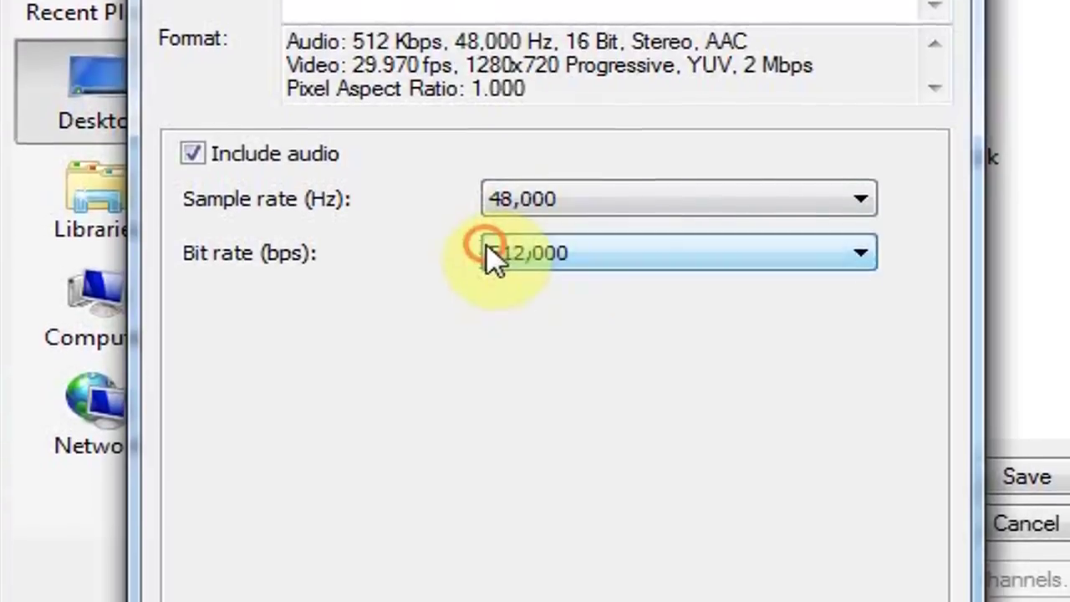
click(515, 269)
click(597, 378)
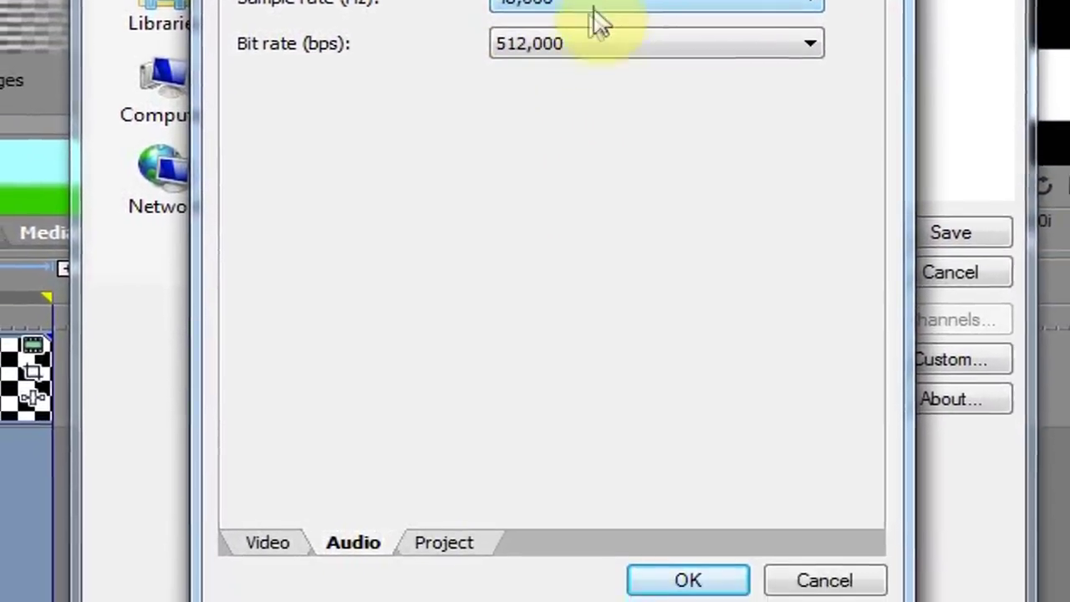
click(568, 90)
click(568, 559)
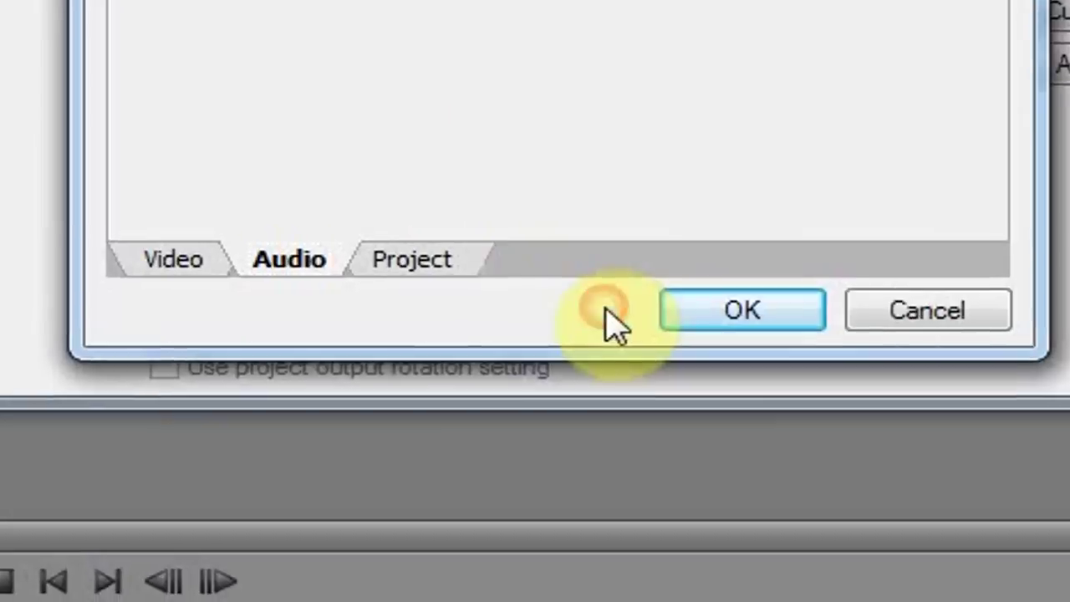
click(401, 238)
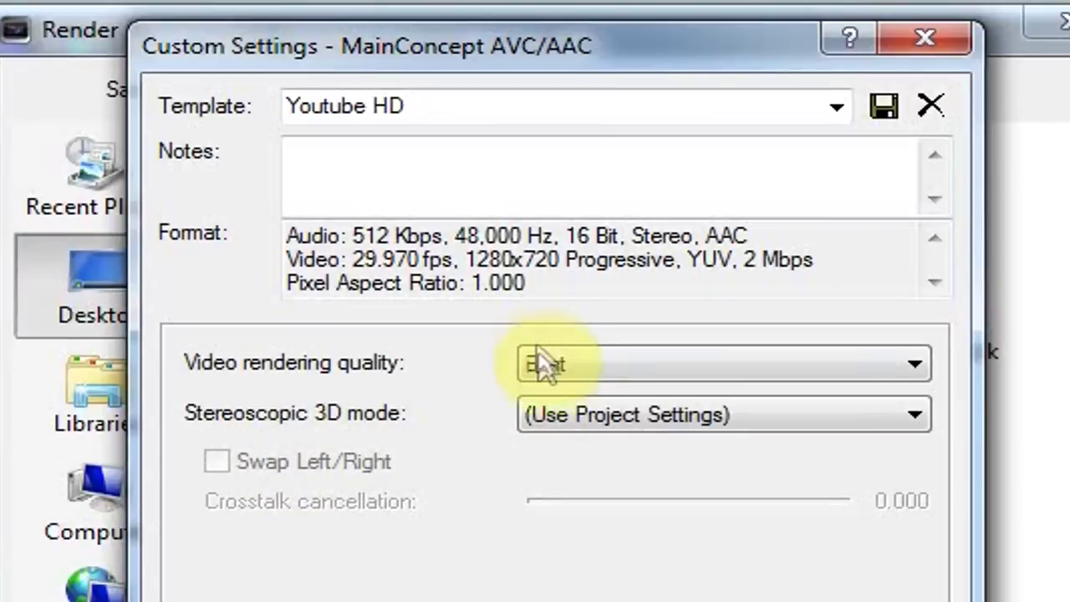
click(543, 265)
Leave rendering quality at Best and Stereoscopic 3D on Use Project Settings
click(598, 491)
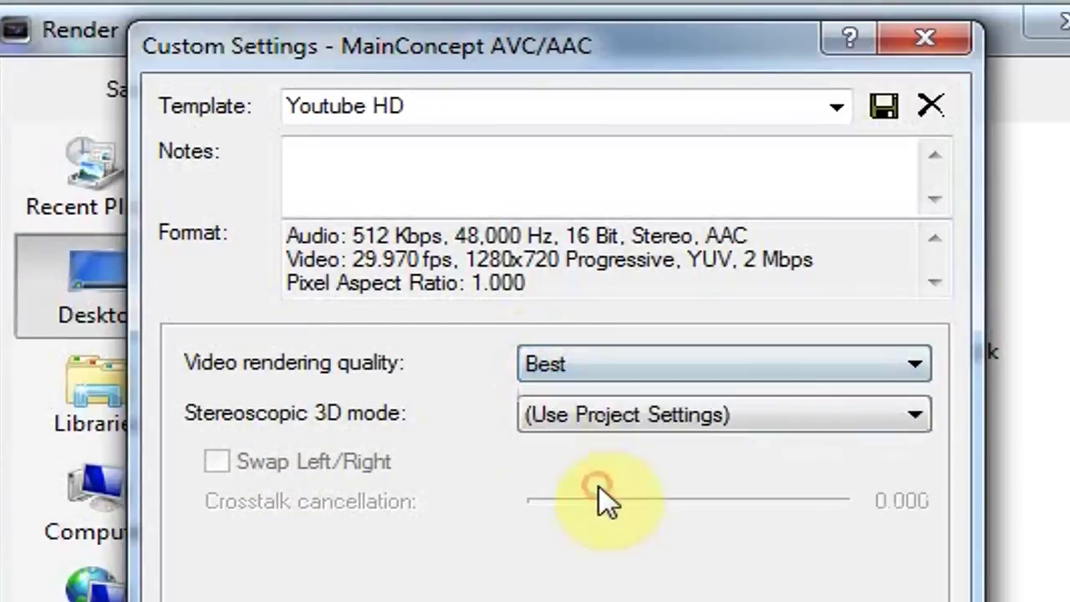
click(644, 415)
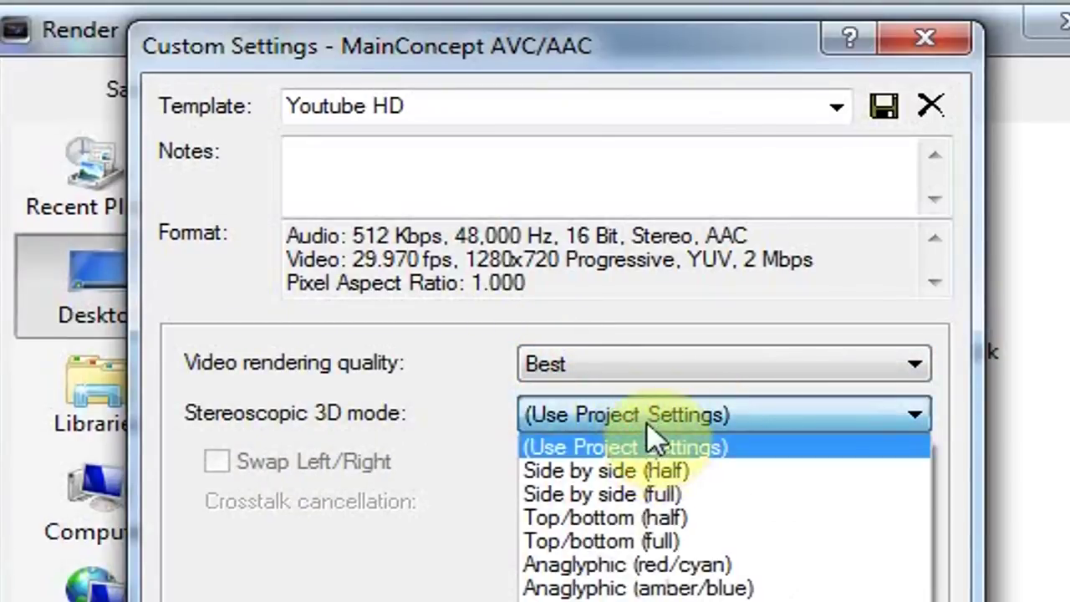
click(643, 436)
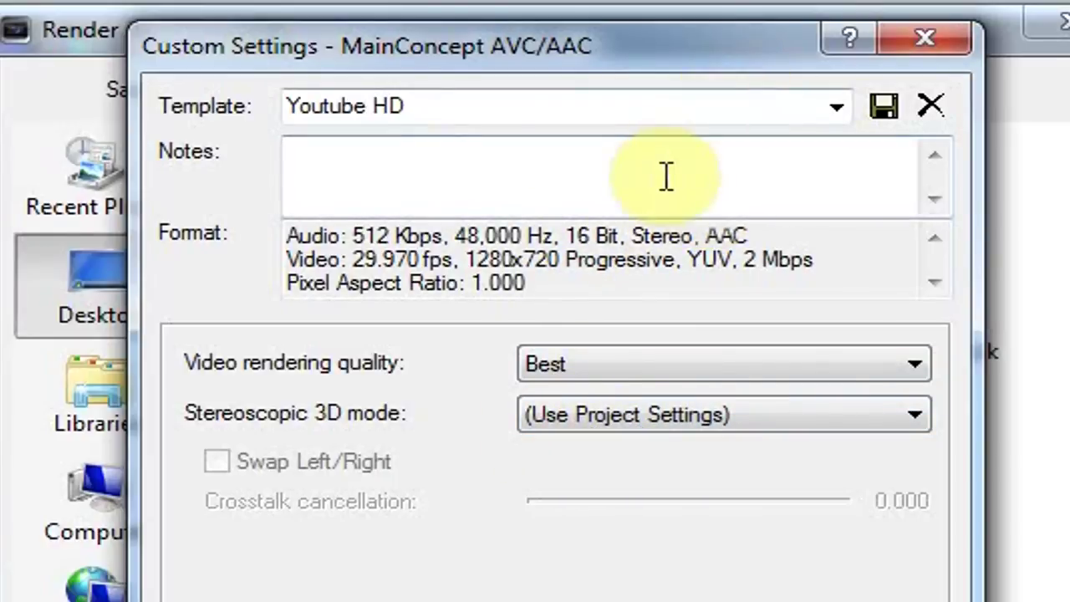
click(573, 278)
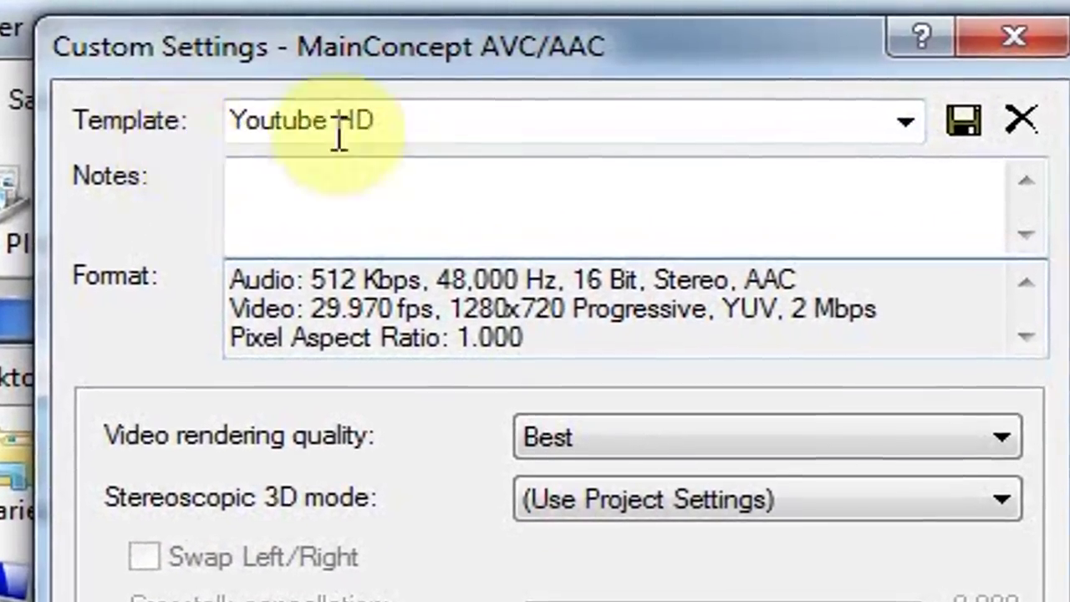
Name the custom template 'Youtube HD' and save it
click(433, 124)
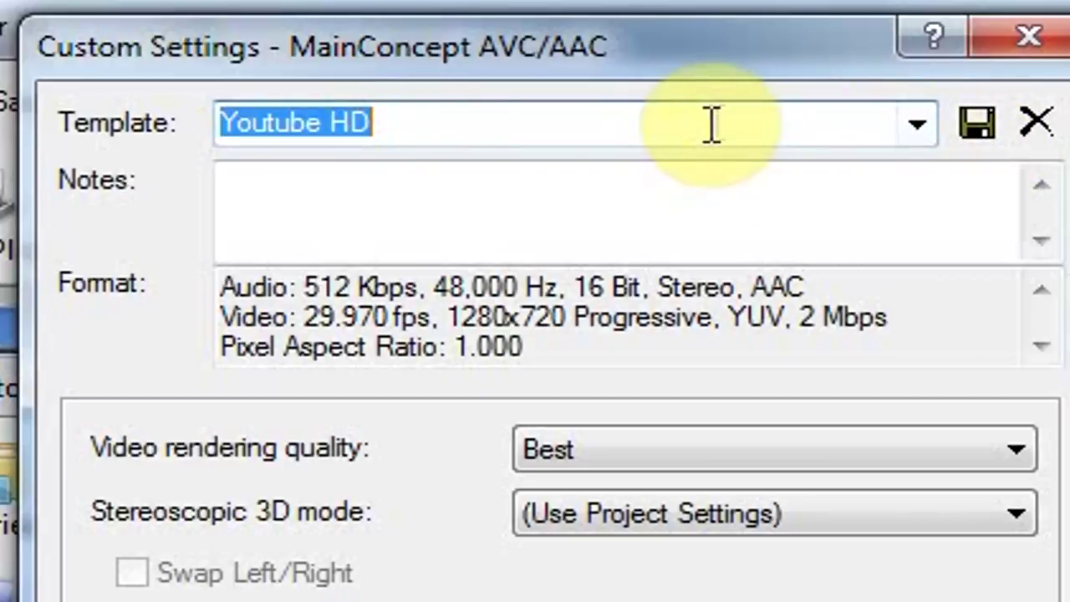
text(You)
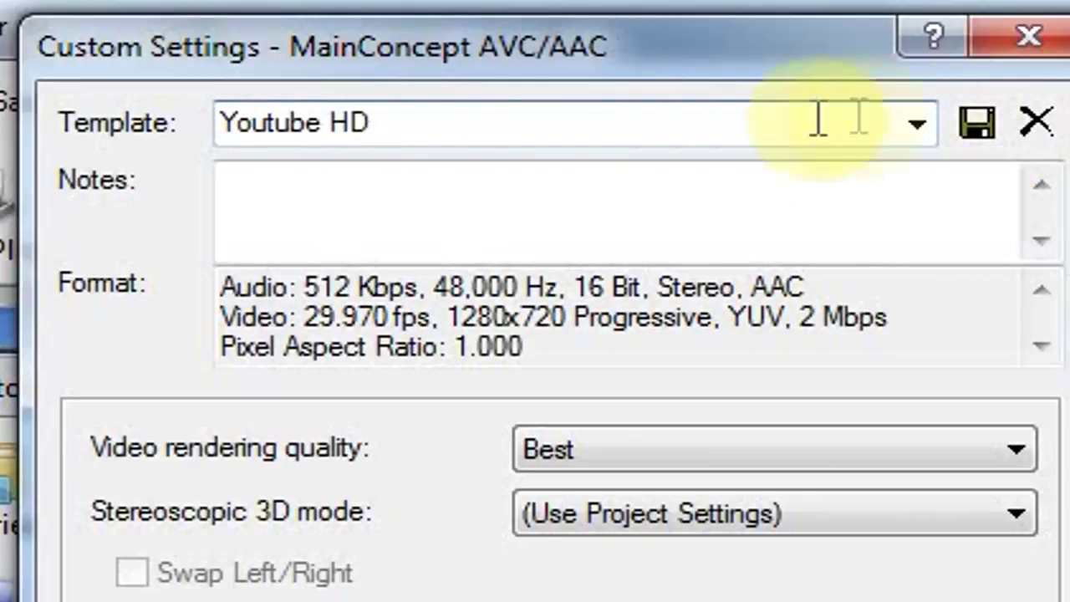
click(976, 122)
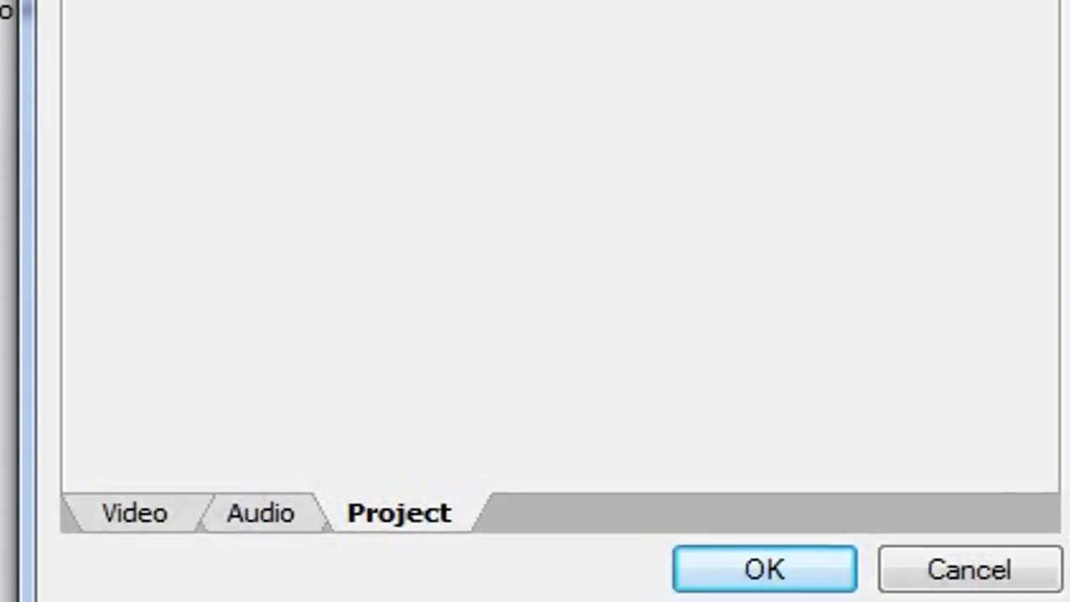
Confirm the custom settings, render Untitled.mp4 to 100%, and open the finished file
click(728, 501)
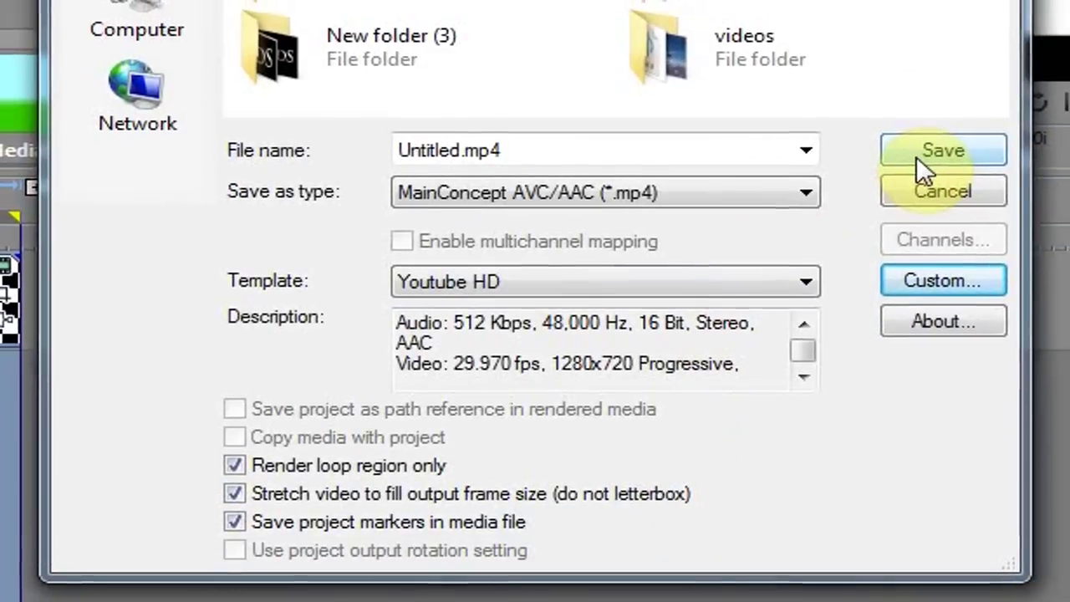
click(924, 184)
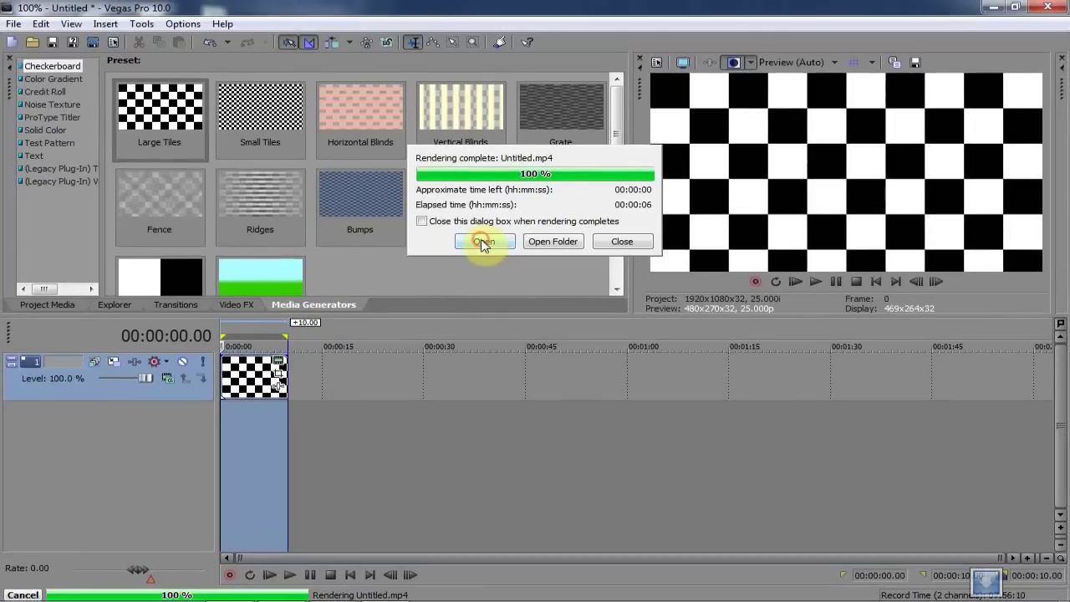
click(483, 242)
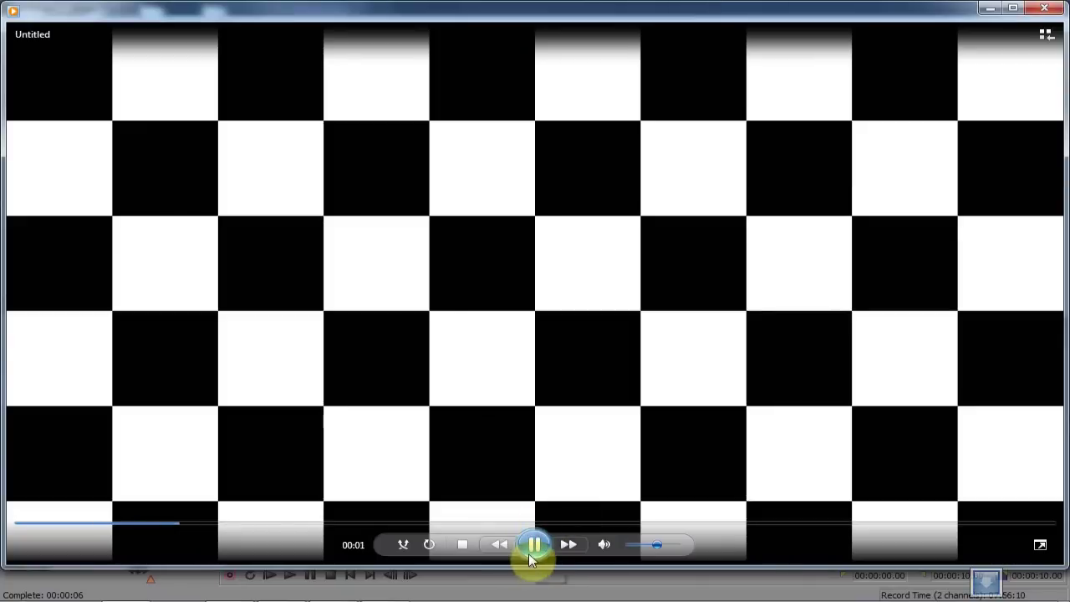
Pause the checkerboard video in Windows Media Player and close the player
click(531, 552)
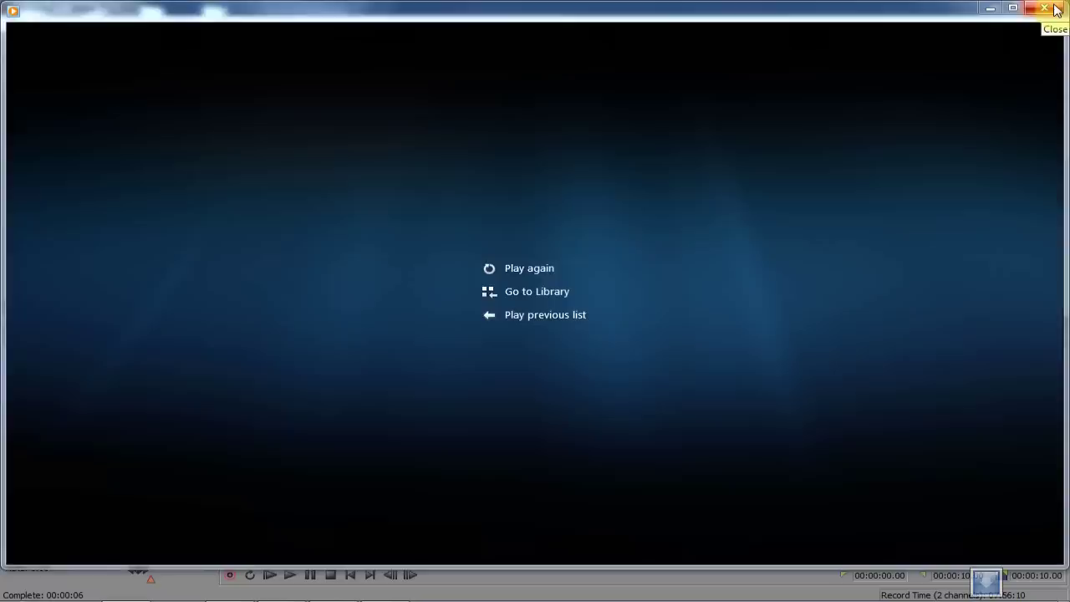
click(1053, 10)
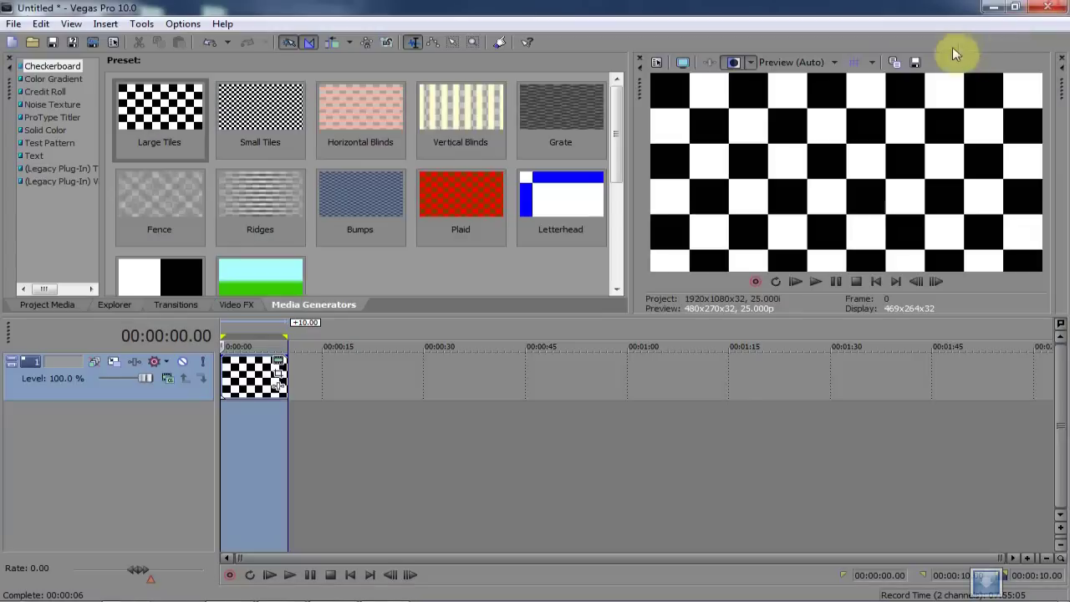
Check Untitled.mp4's properties on the desktop (755 KB MP4), then close the dialog
click(990, 9)
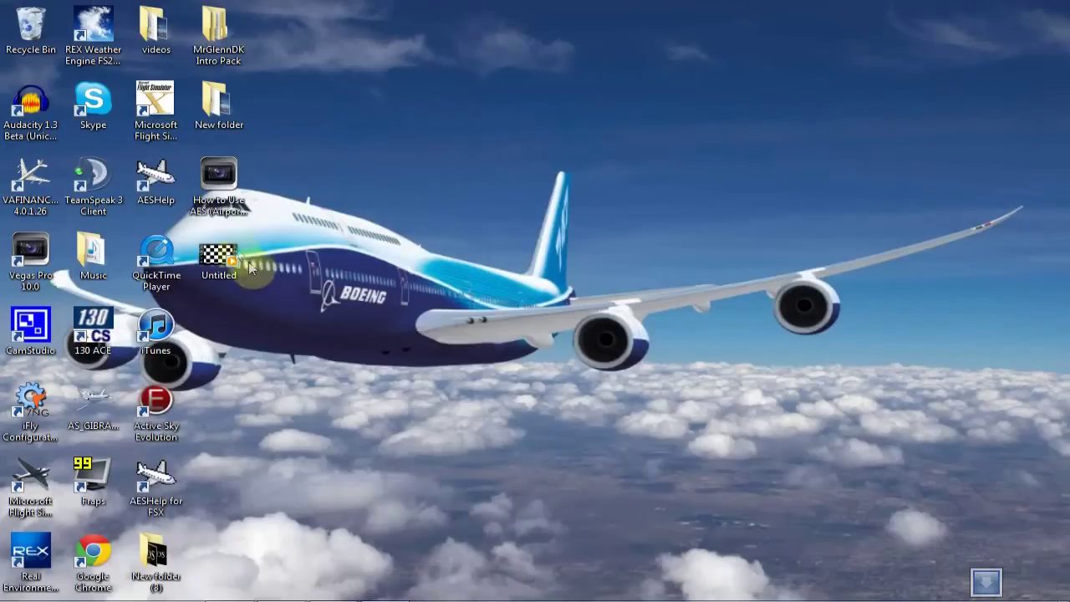
right_click(233, 251)
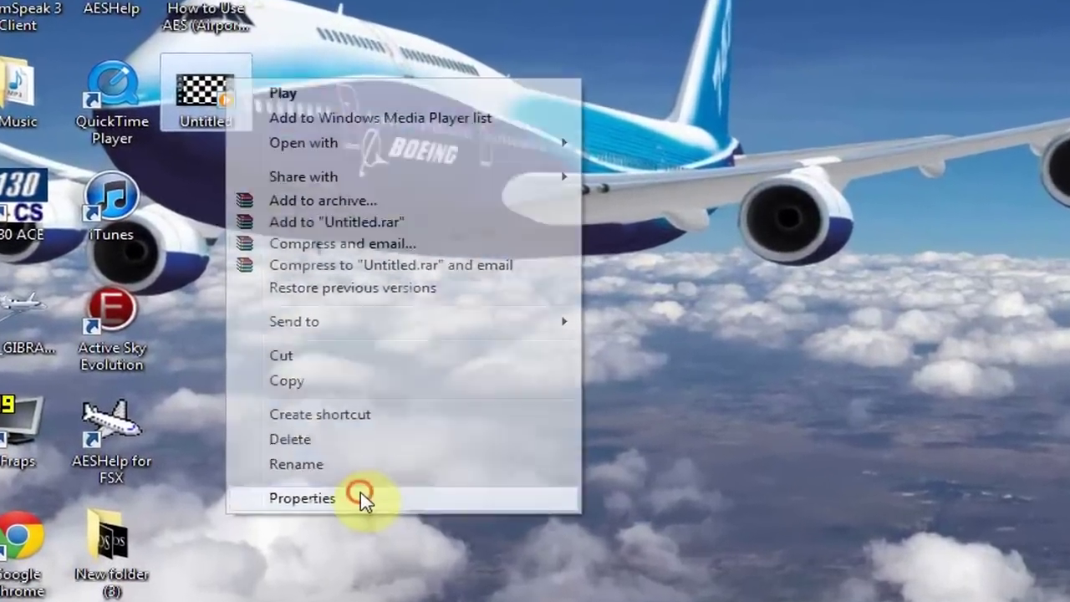
click(364, 499)
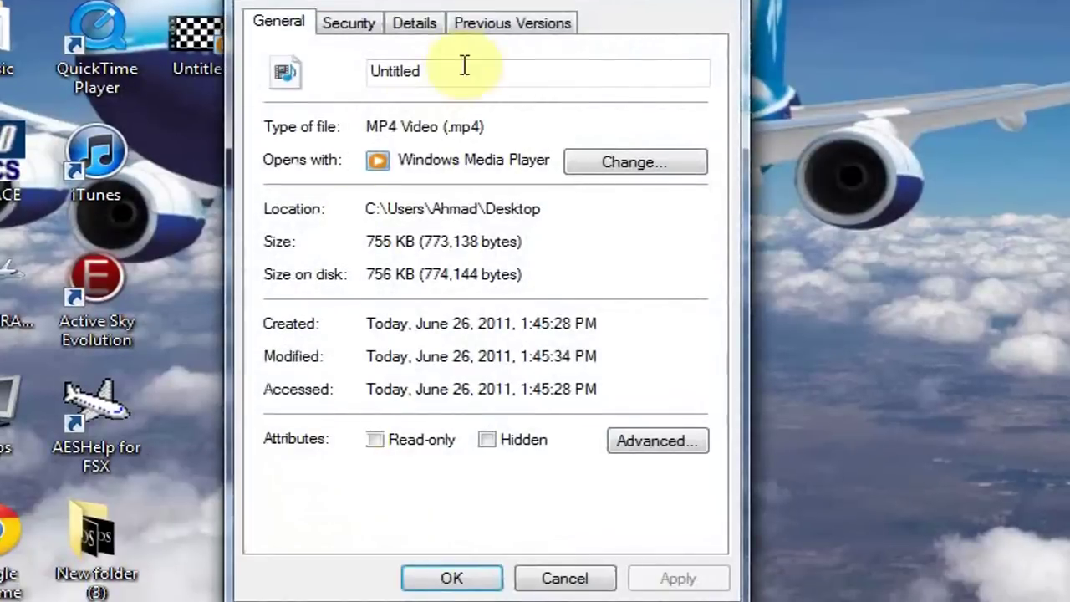
click(360, 241)
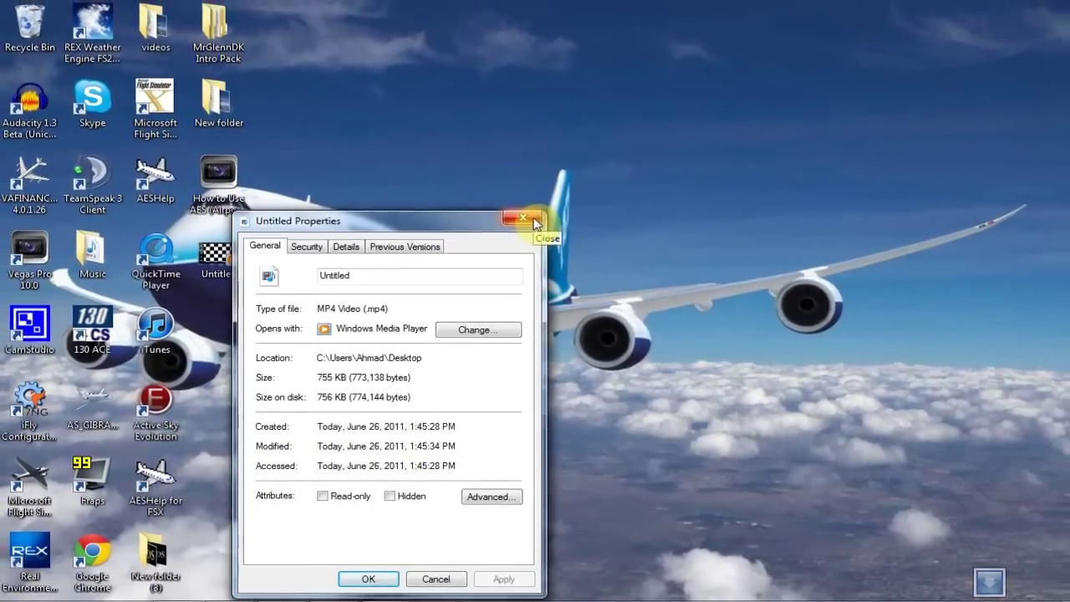
click(535, 213)
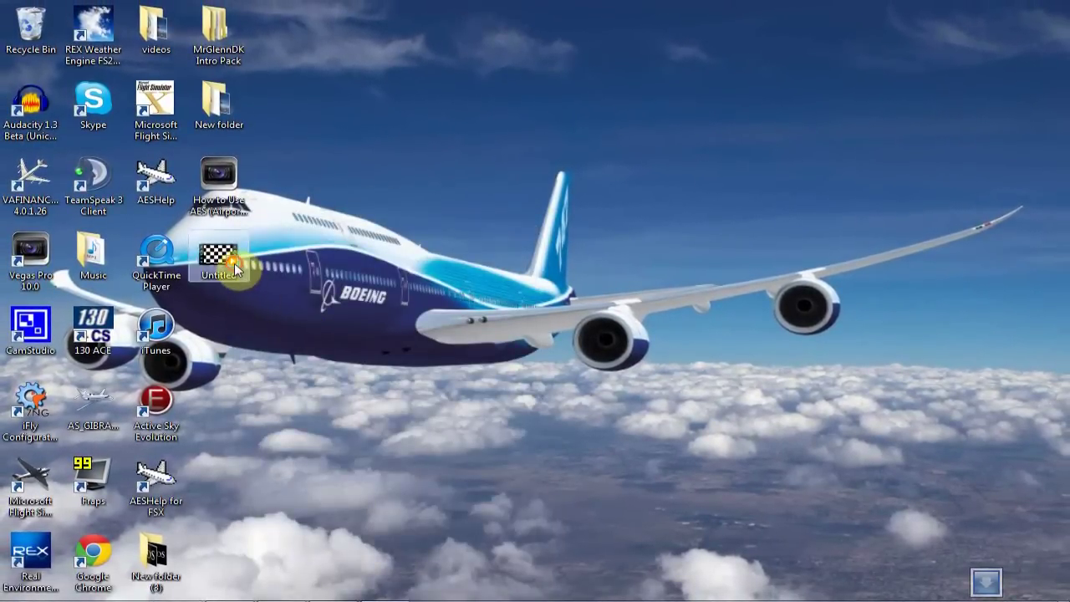
Launch Vegas Pro with the checkerboard project and confirm the Youtube HD template and MP4 format
double_click(219, 255)
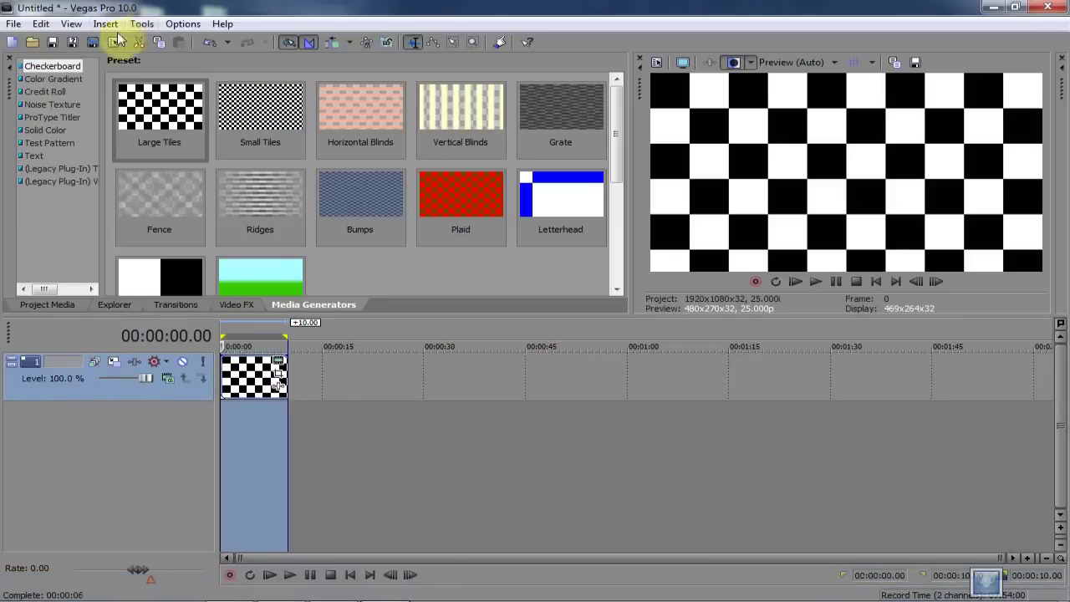
click(117, 40)
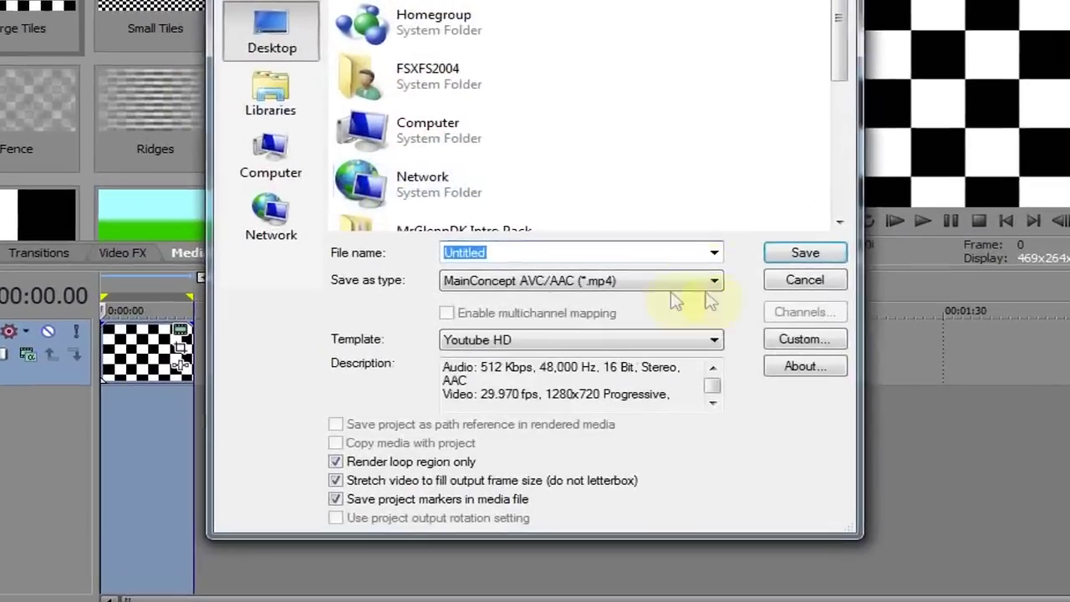
click(560, 339)
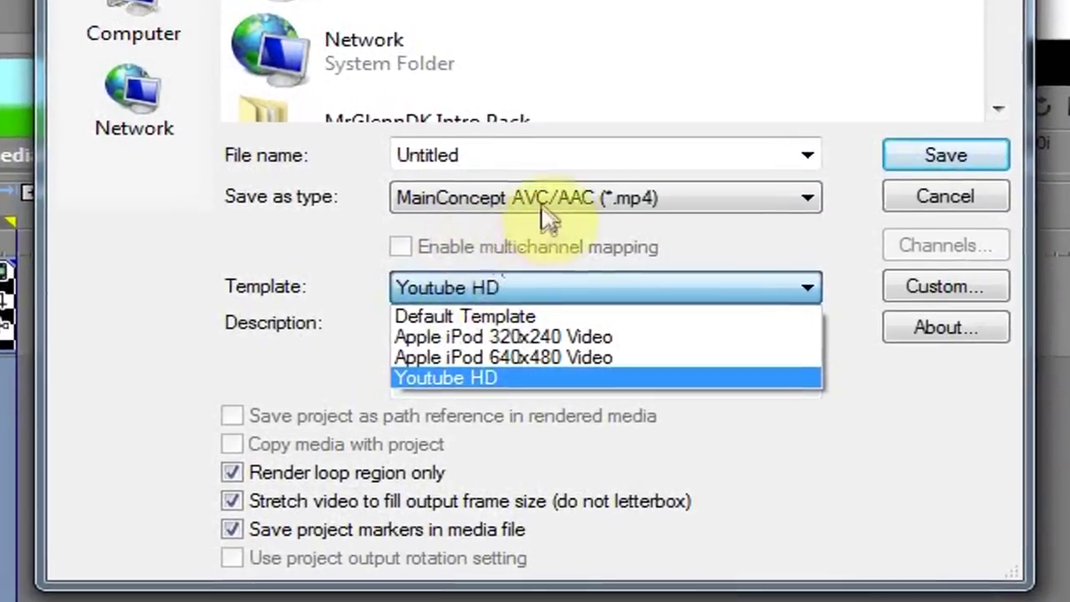
click(543, 221)
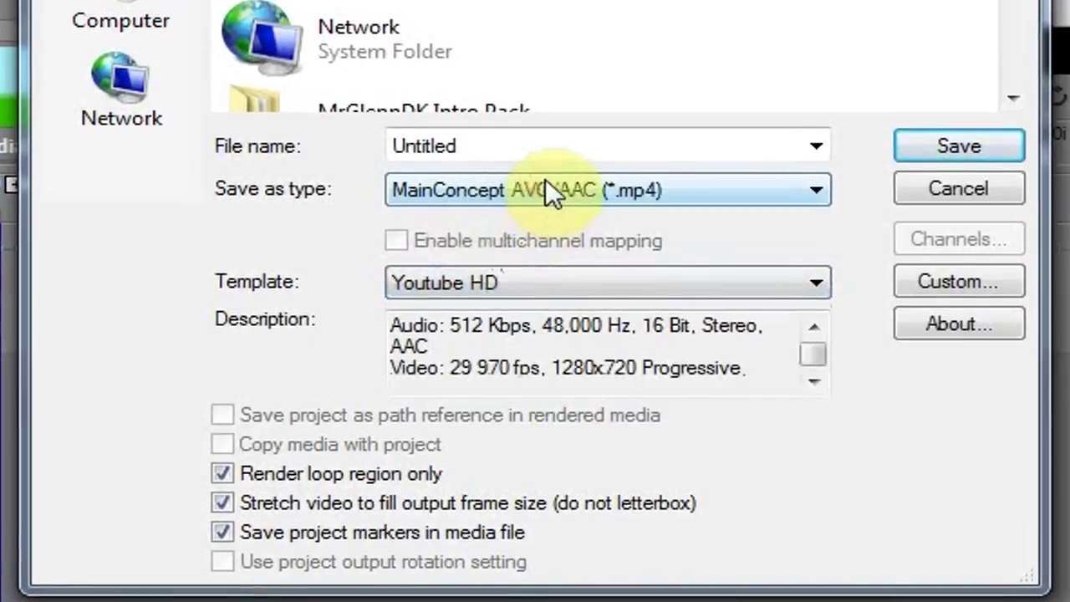
click(545, 191)
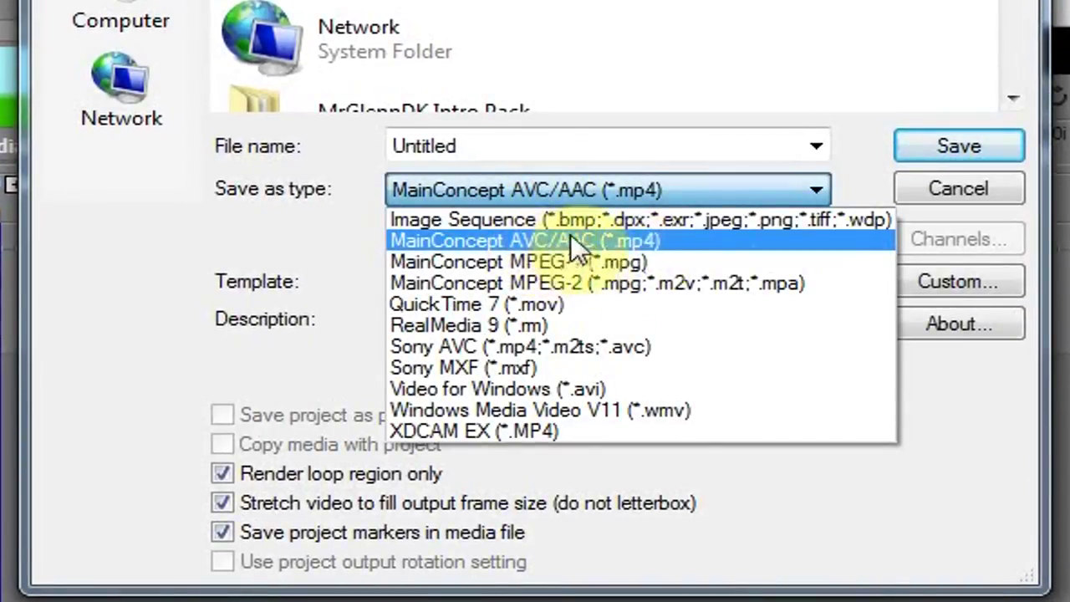
click(638, 239)
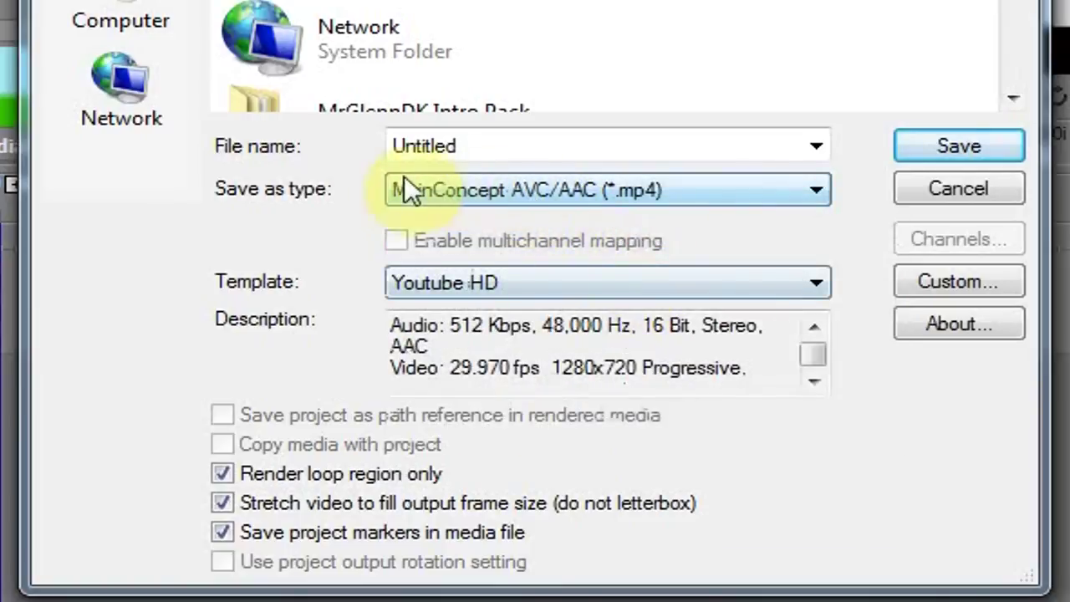
Rename the render file to Tutorial, keep the Youtube HD template, then cancel the render
double_click(599, 145)
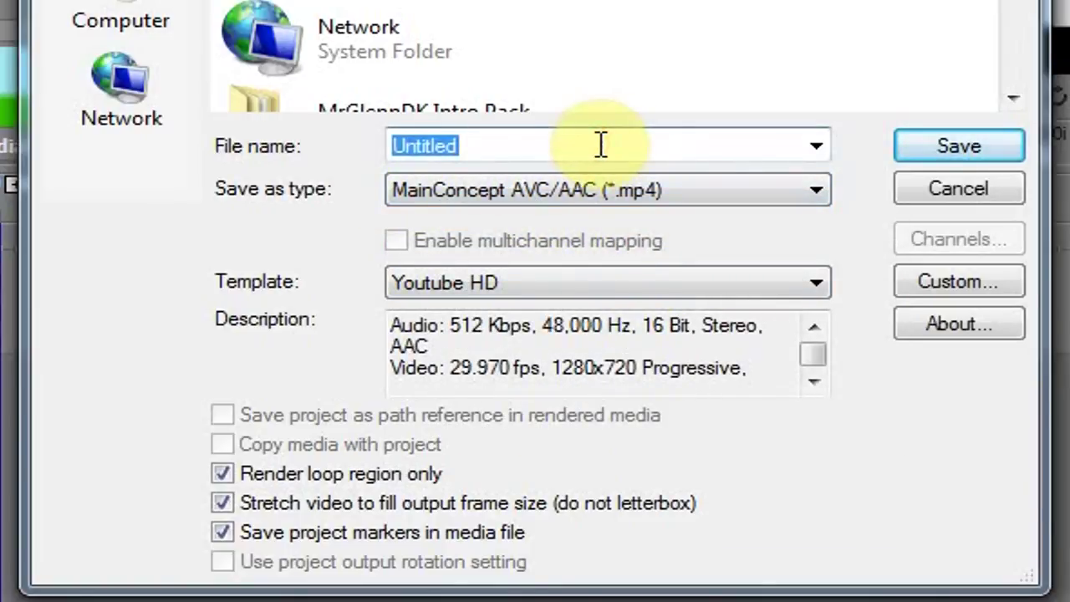
text(Tutorial)
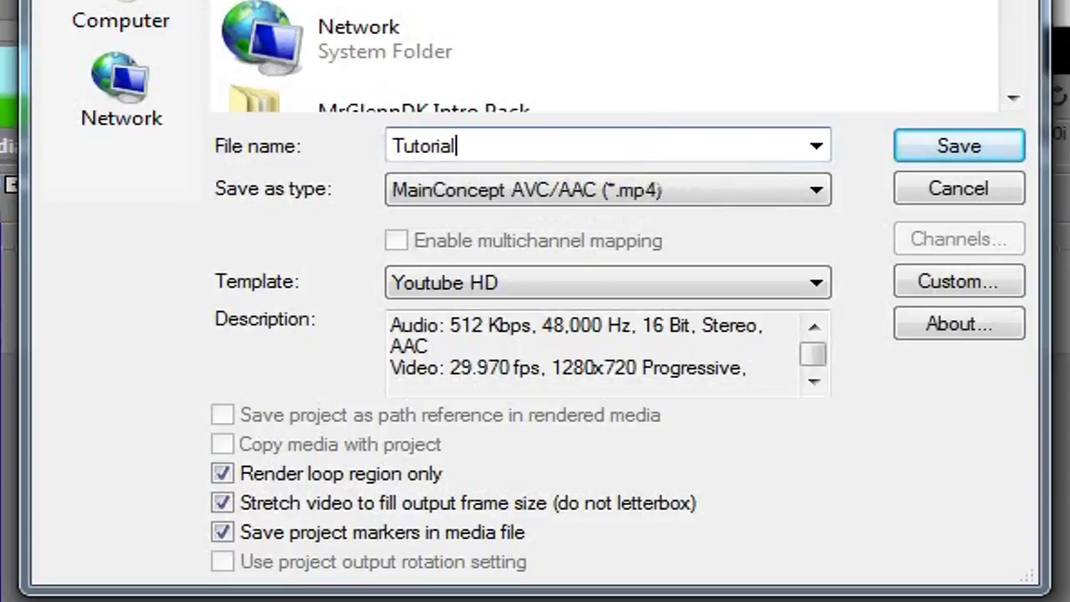
click(660, 282)
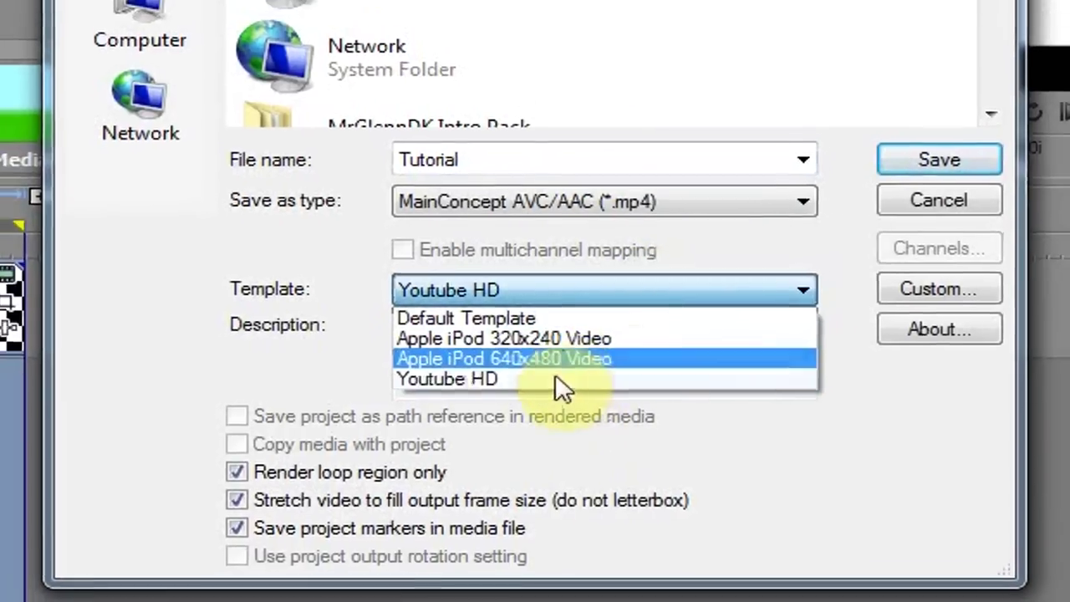
click(555, 375)
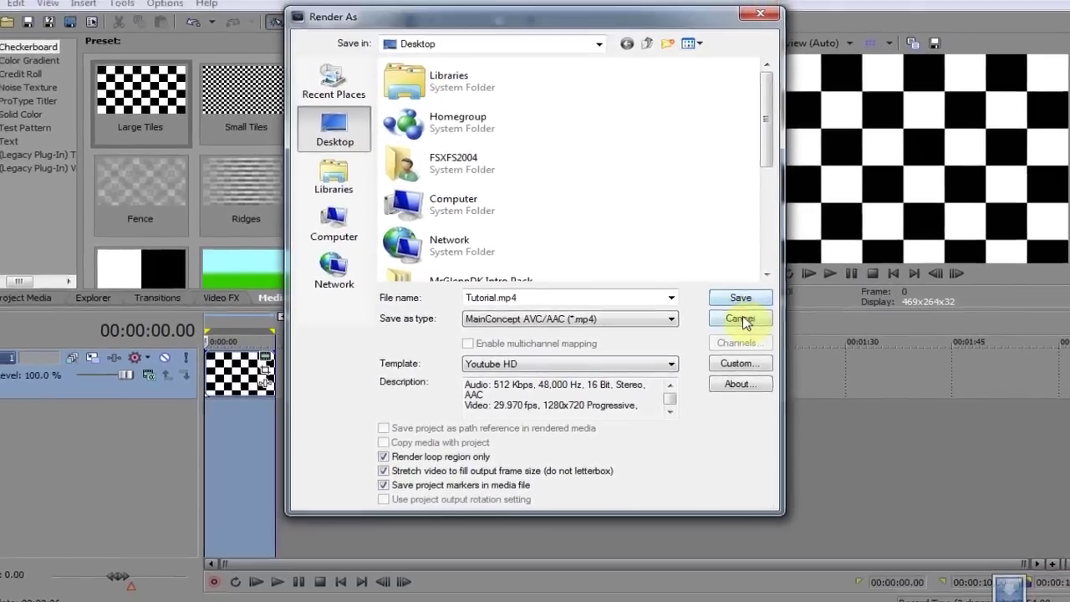
click(741, 319)
drag(519, 367, 167, 417)
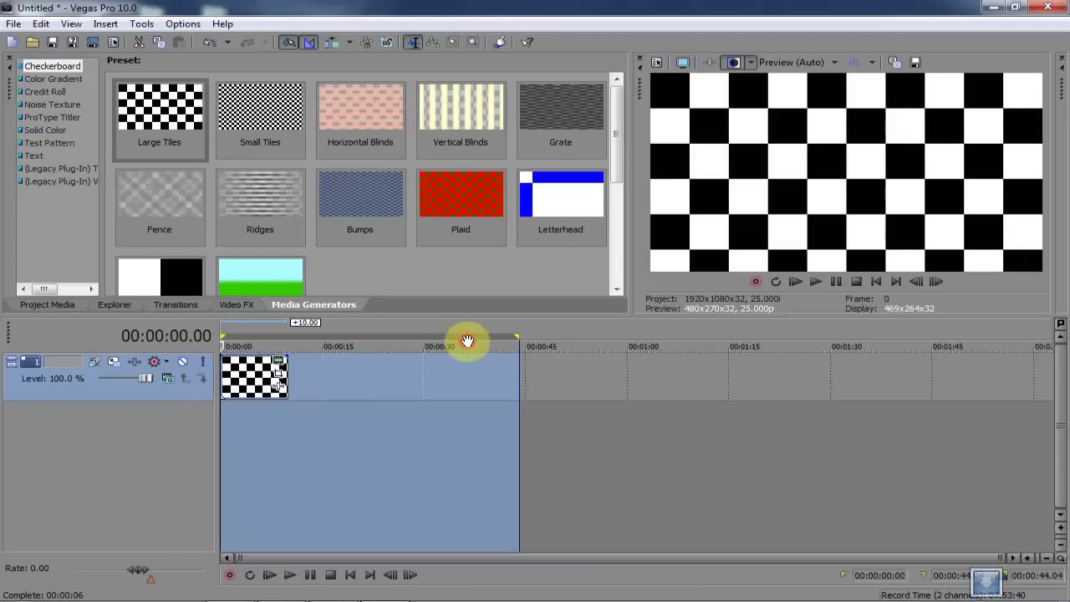
Shorten the loop region so it ends at 10 seconds
click(374, 374)
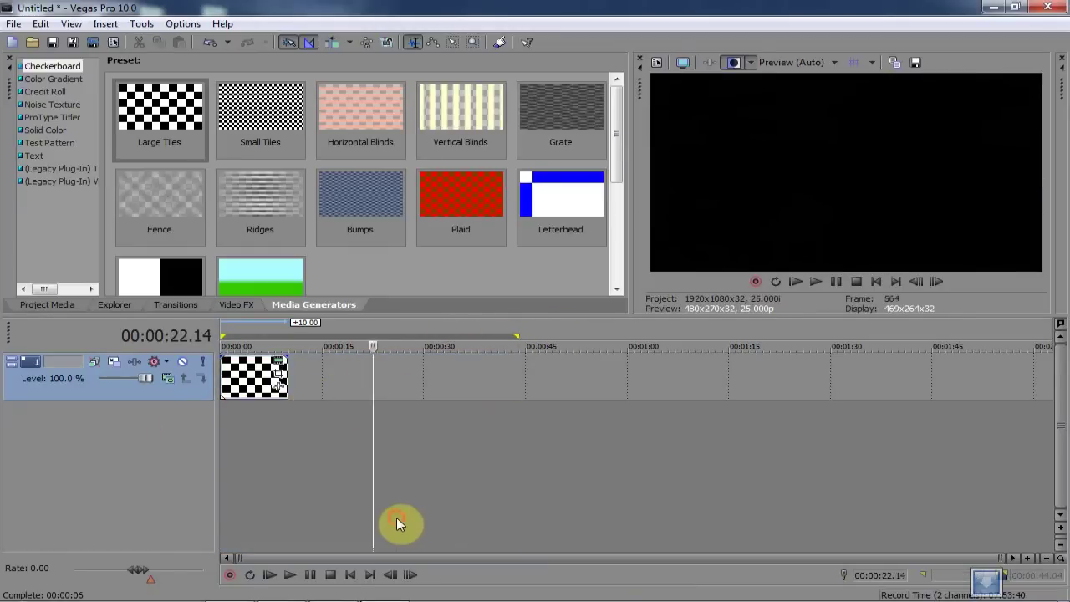
drag(525, 399, 34, 353)
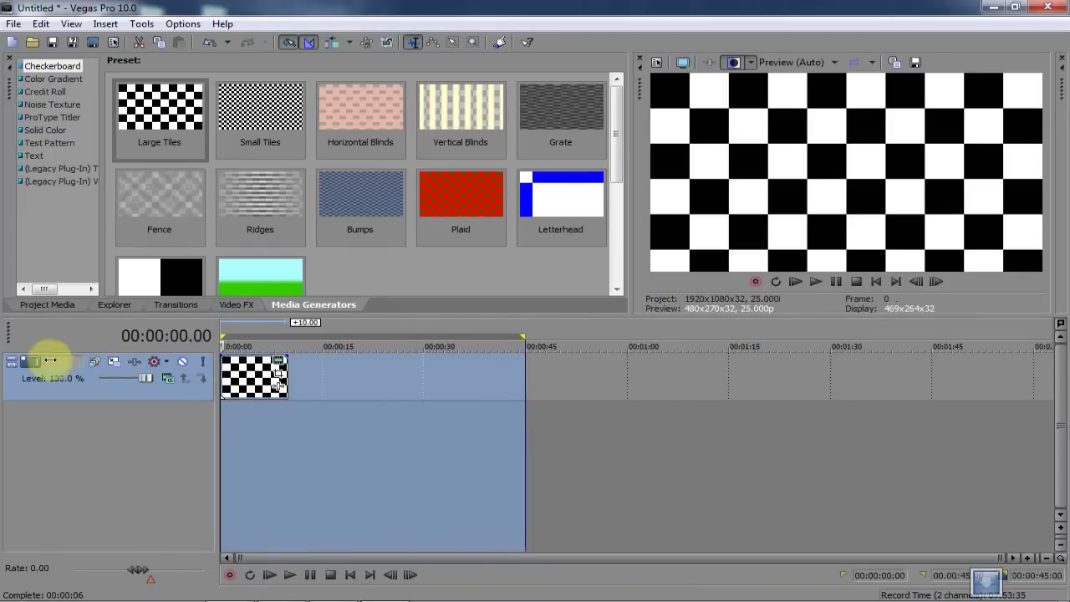
click(343, 363)
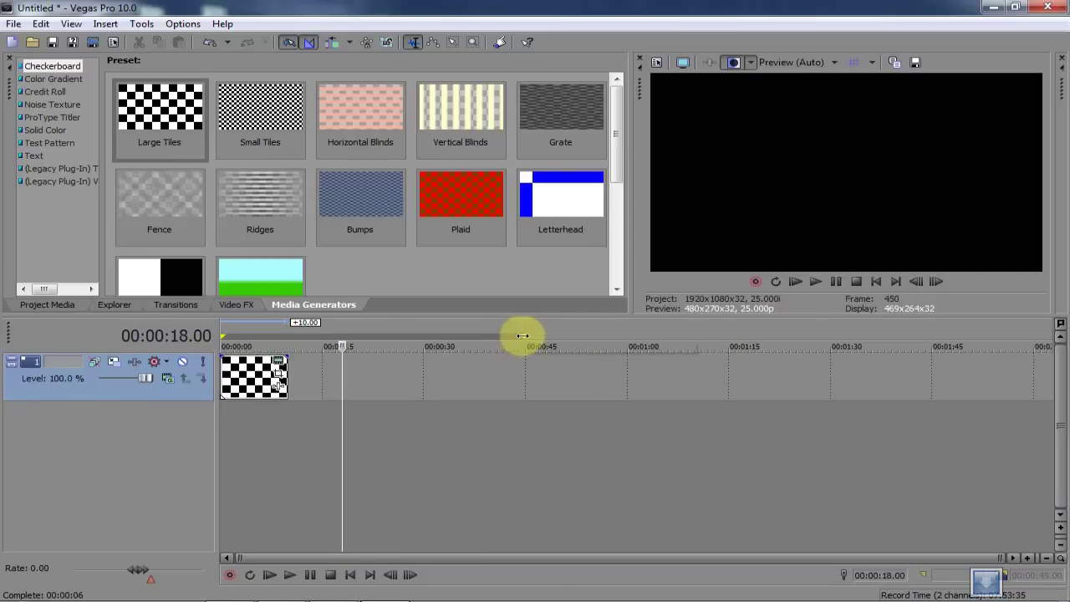
drag(522, 335, 476, 395)
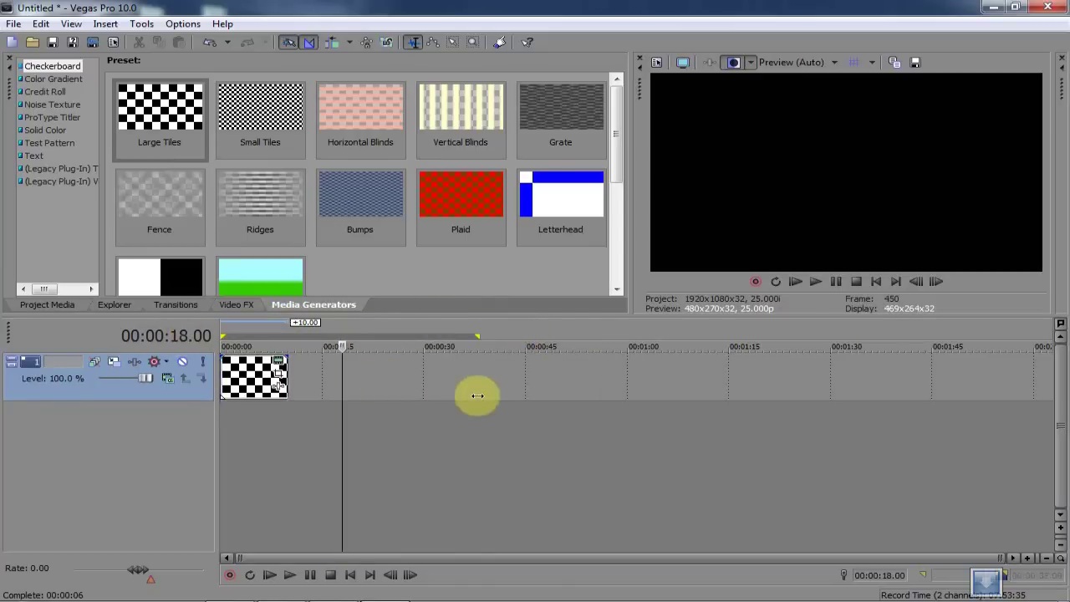
mouse_move(476, 395)
mouse_down()
mouse_move(320, 469)
mouse_move(288, 467)
mouse_up()
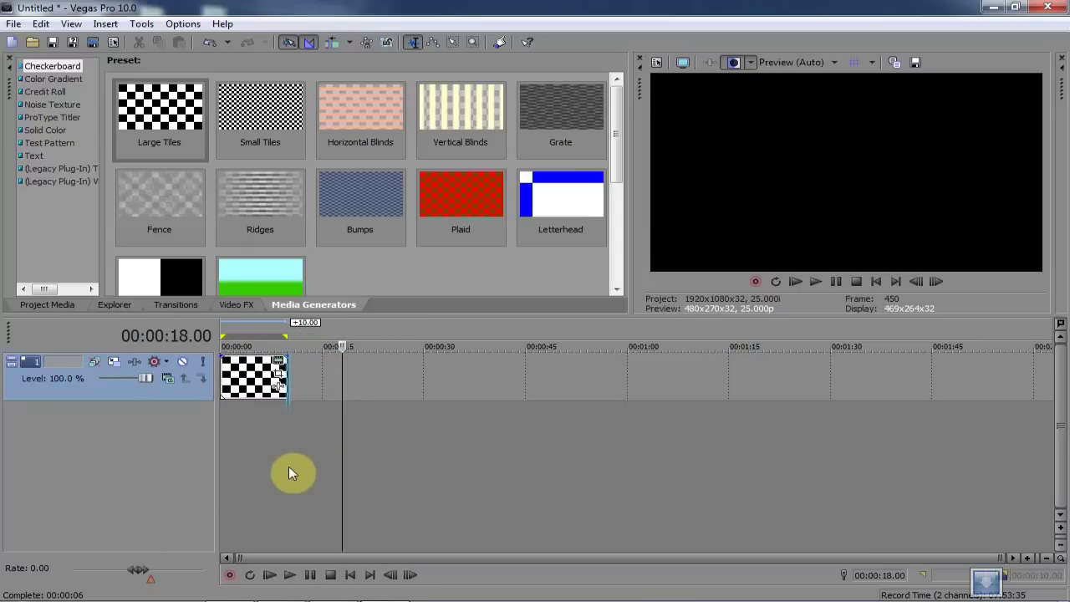
double_click(288, 466)
Slide the loop region to span 10–18 seconds, with the playhead at 18 seconds
click(283, 448)
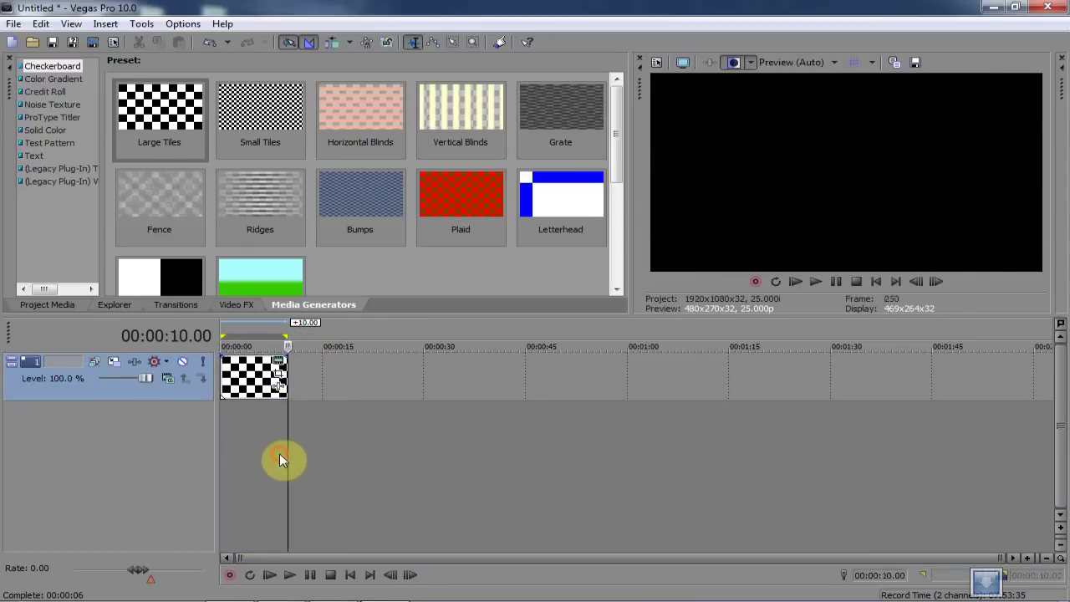
double_click(236, 466)
drag(288, 456, 341, 438)
click(342, 438)
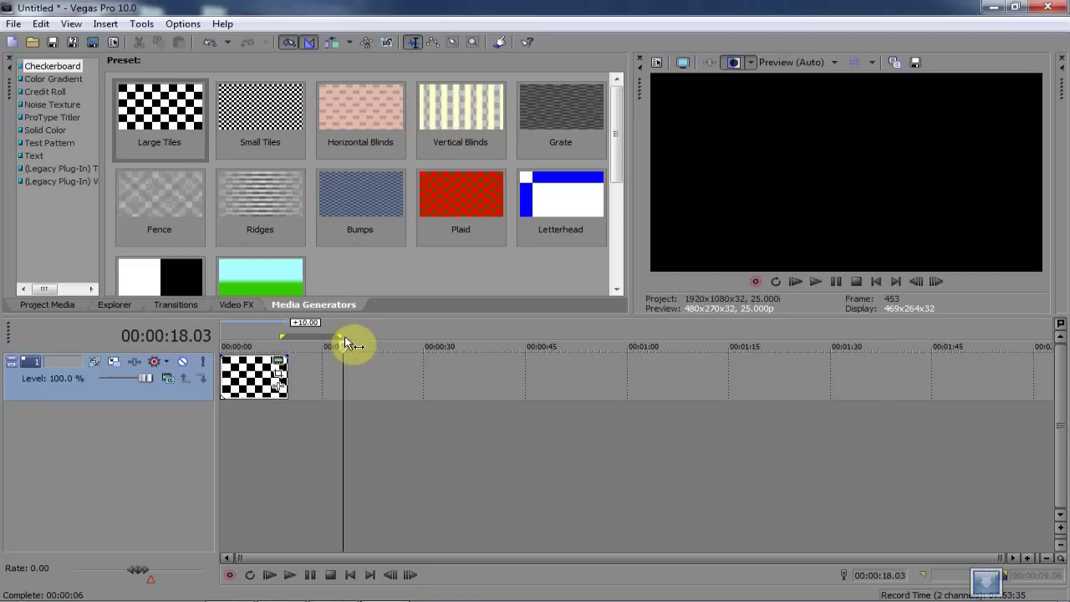
drag(344, 341, 96, 307)
Fit the loop region to the 10-second checkerboard clip, then close Vegas Pro
click(303, 456)
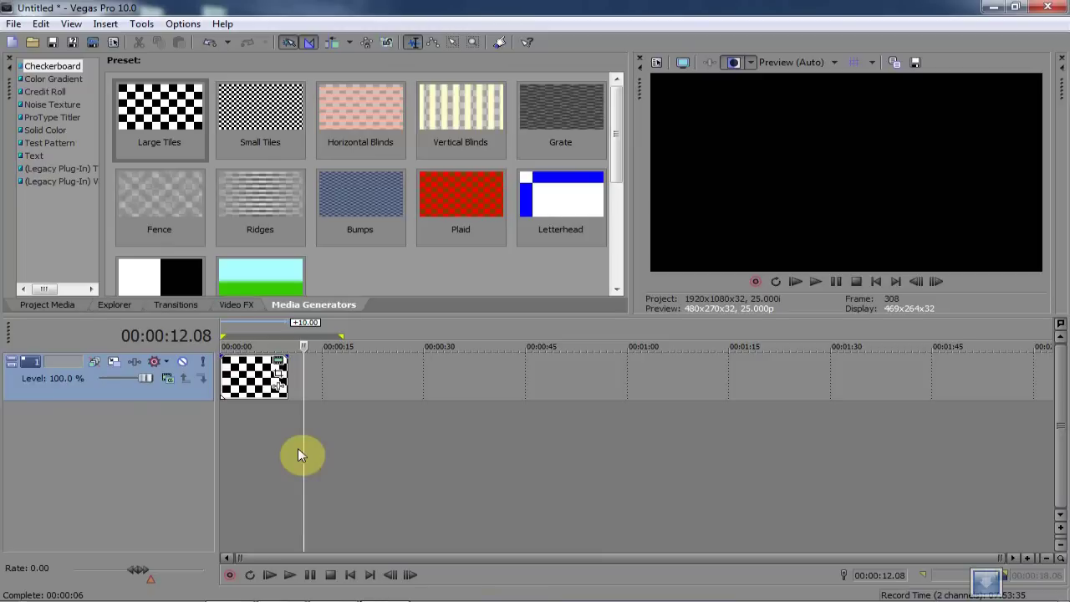
click(264, 456)
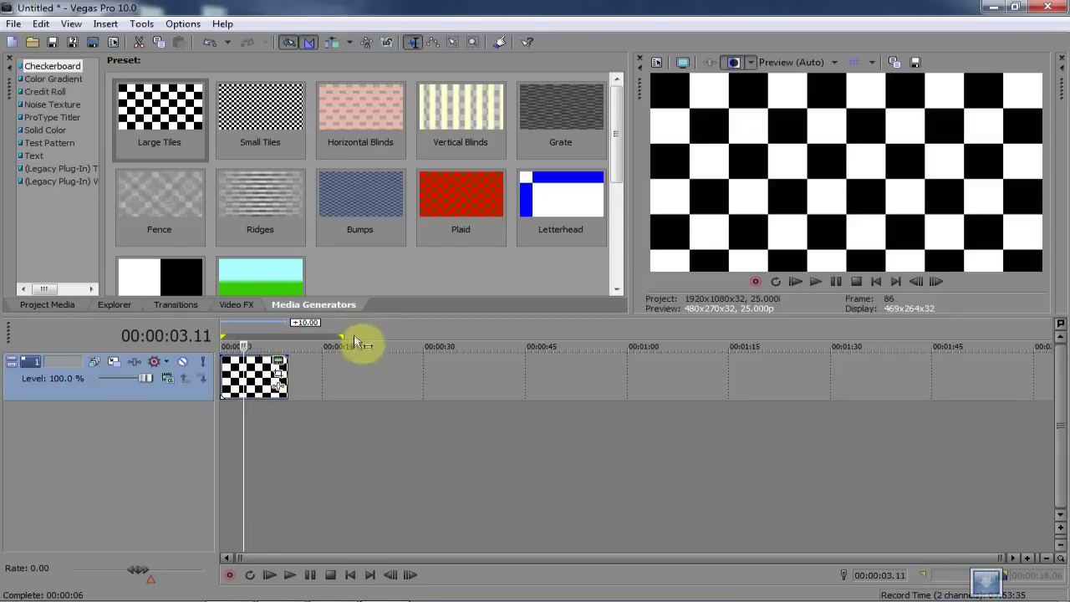
double_click(258, 450)
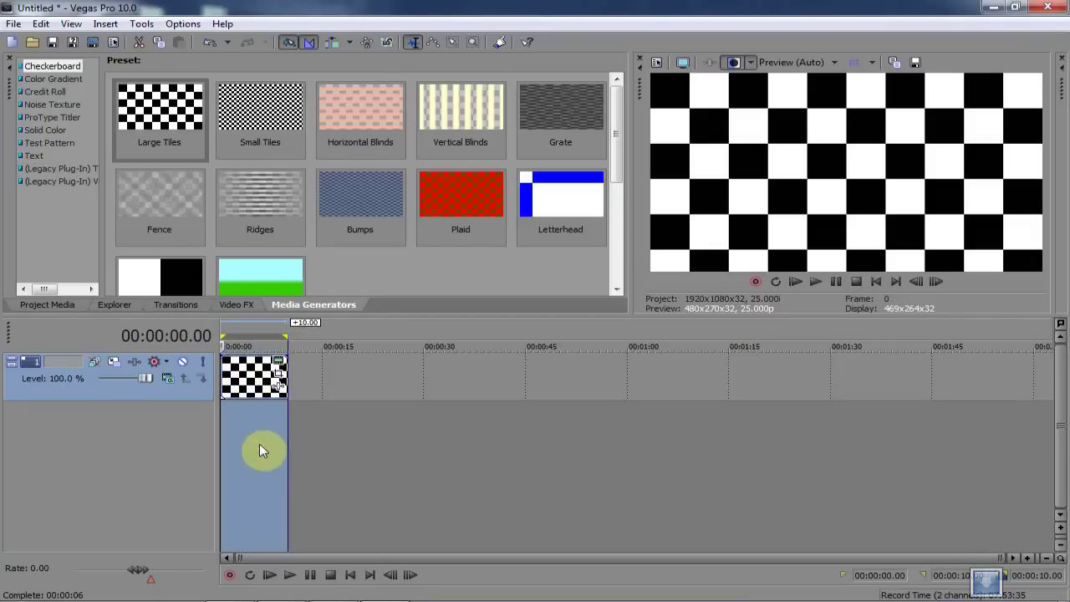
click(545, 447)
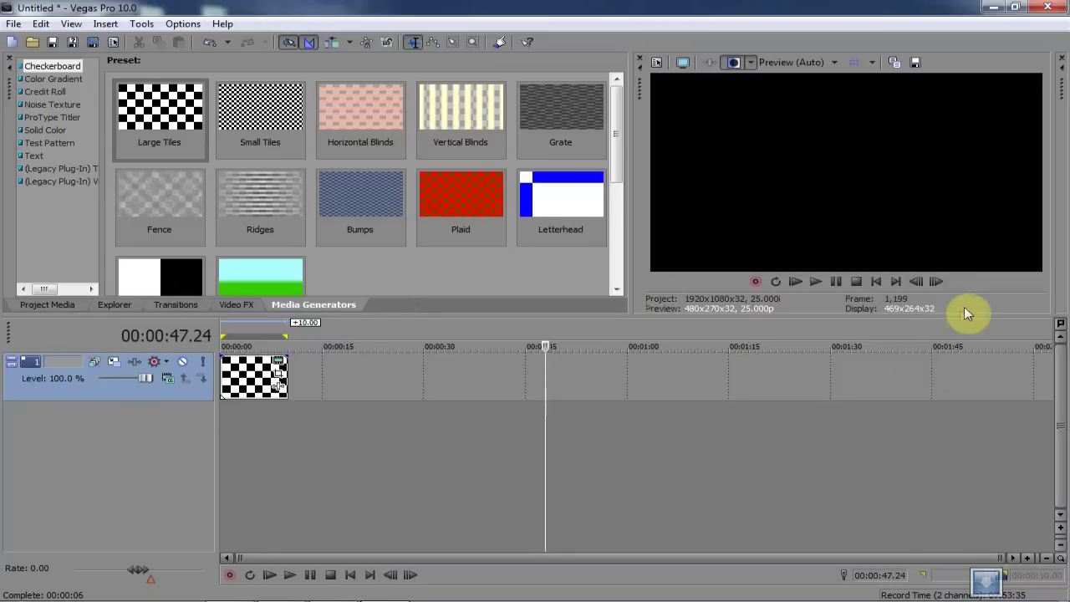
click(1047, 7)
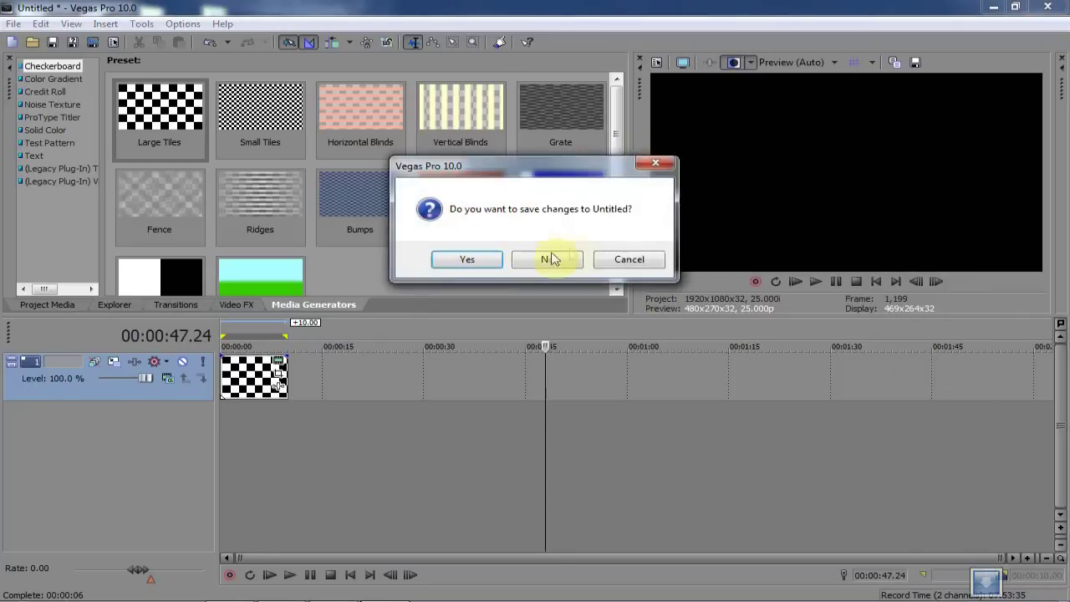
Decline saving the Untitled project so Vegas Pro exits to the desktop
click(527, 261)
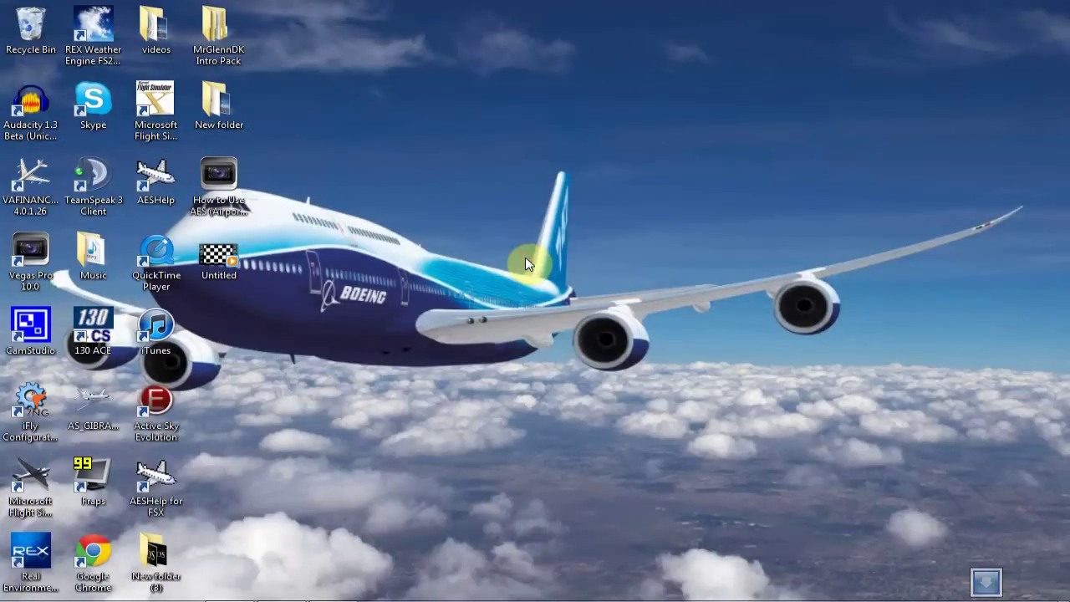